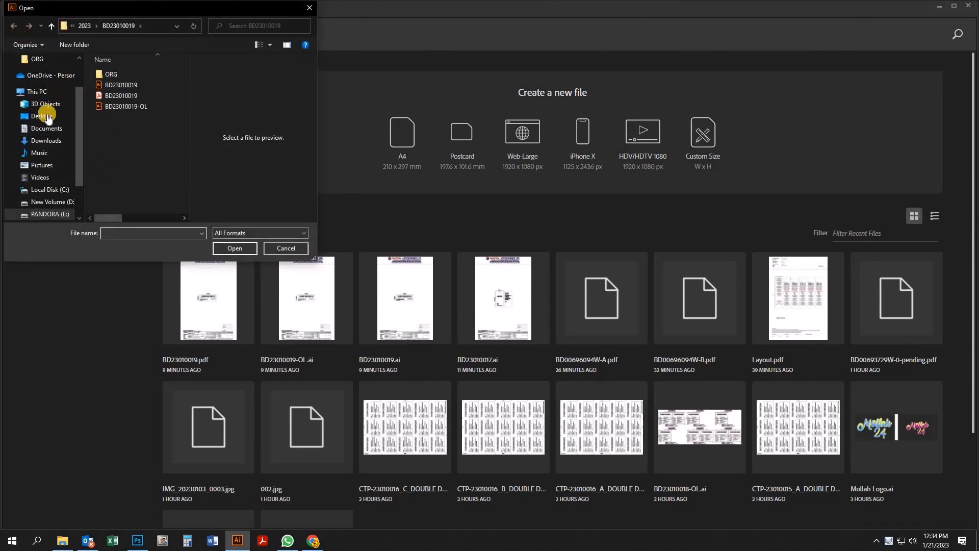
Open the Layout PDF from the Desktop in Illustrator
click(42, 115)
click(120, 84)
click(227, 253)
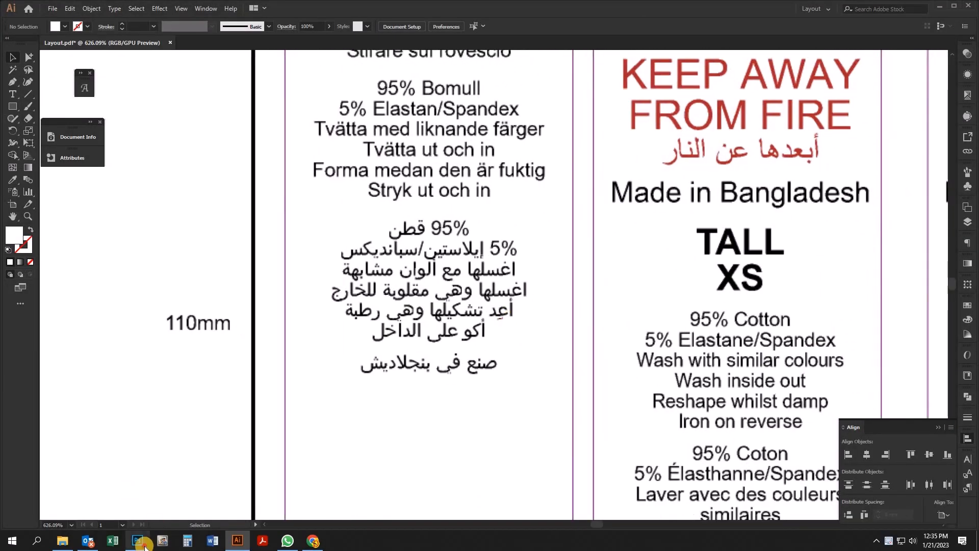
Switch to Photoshop and open the Layout PDF from the Desktop
click(157, 544)
click(33, 150)
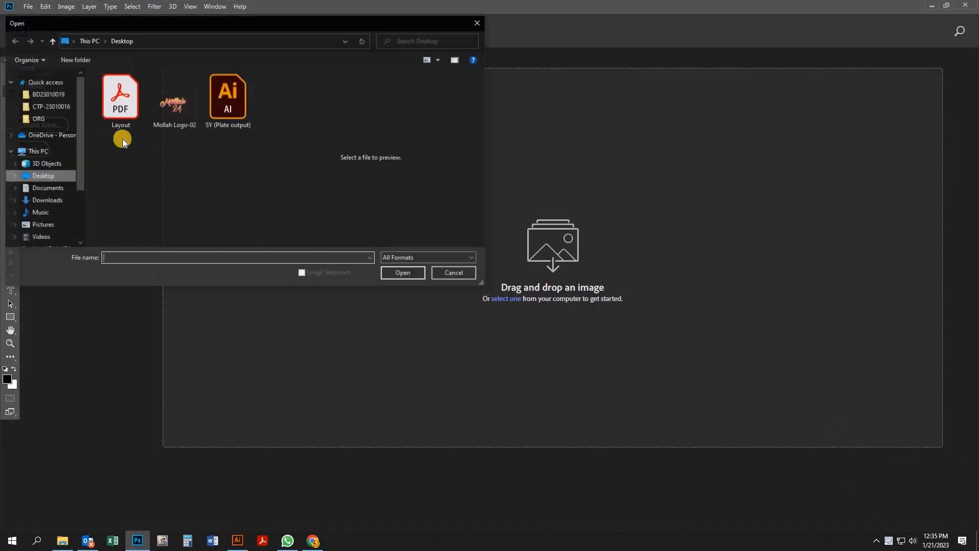
click(120, 97)
click(405, 273)
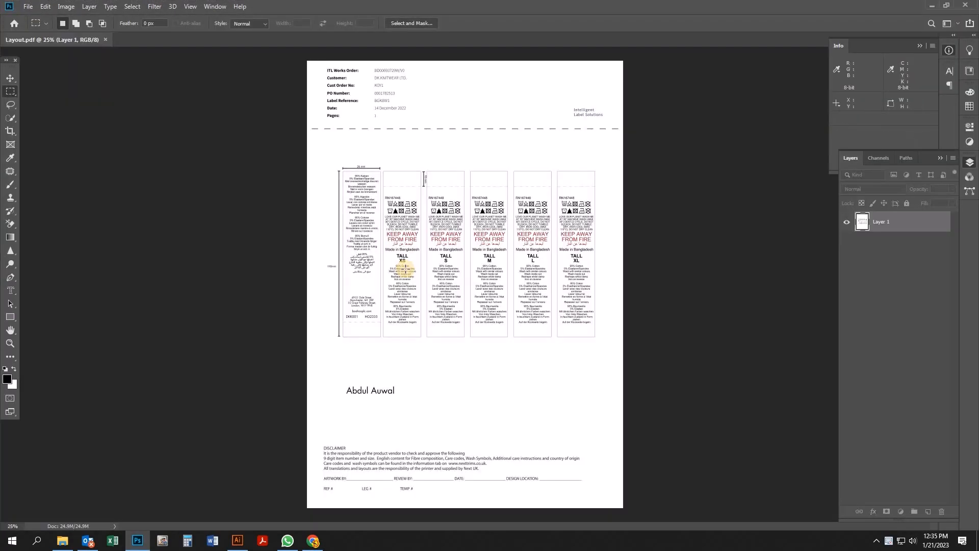
Select a rectangular area of about 253 × 192 px around the Arabic care text in the first label and copy it
drag(380, 272, 555, 344)
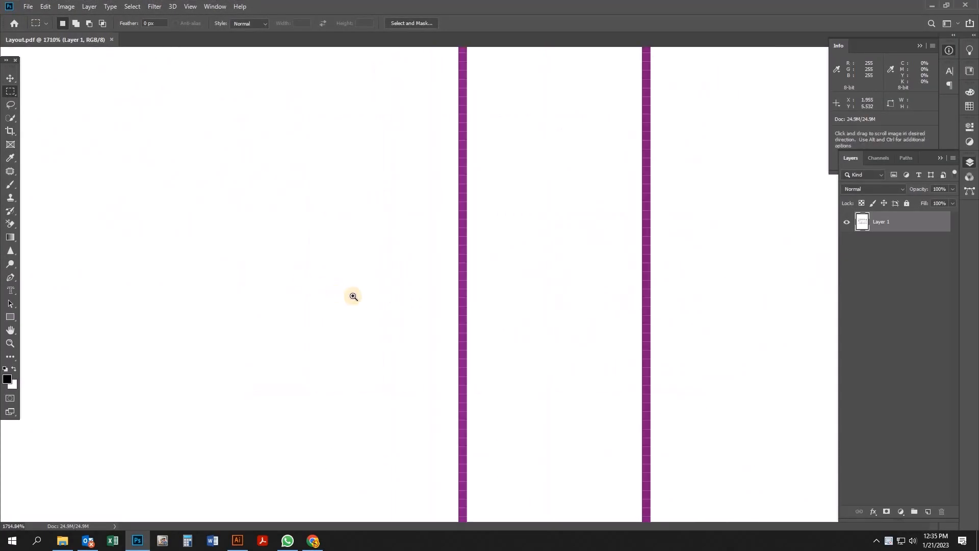
drag(353, 297, 261, 265)
drag(361, 305, 529, 385)
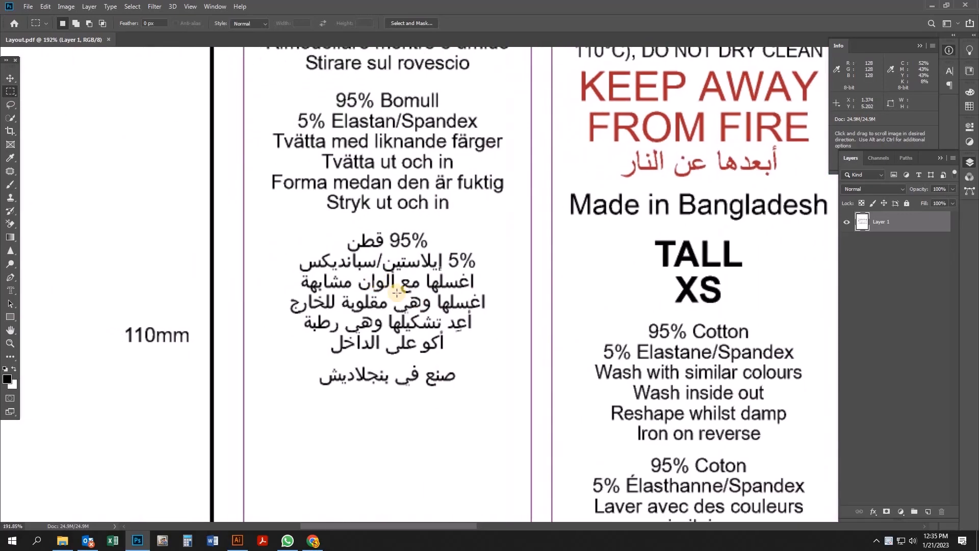
drag(270, 221, 517, 408)
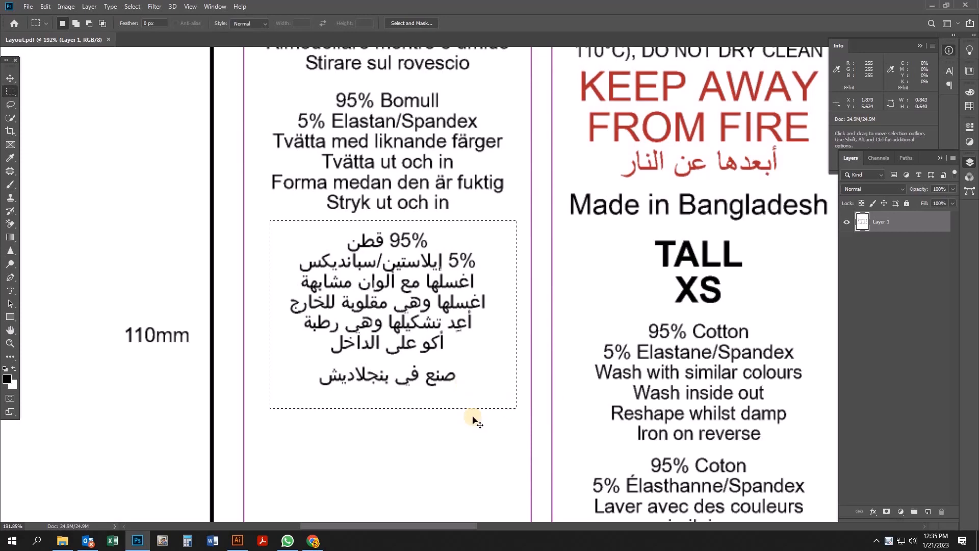
key(ctrl+c)
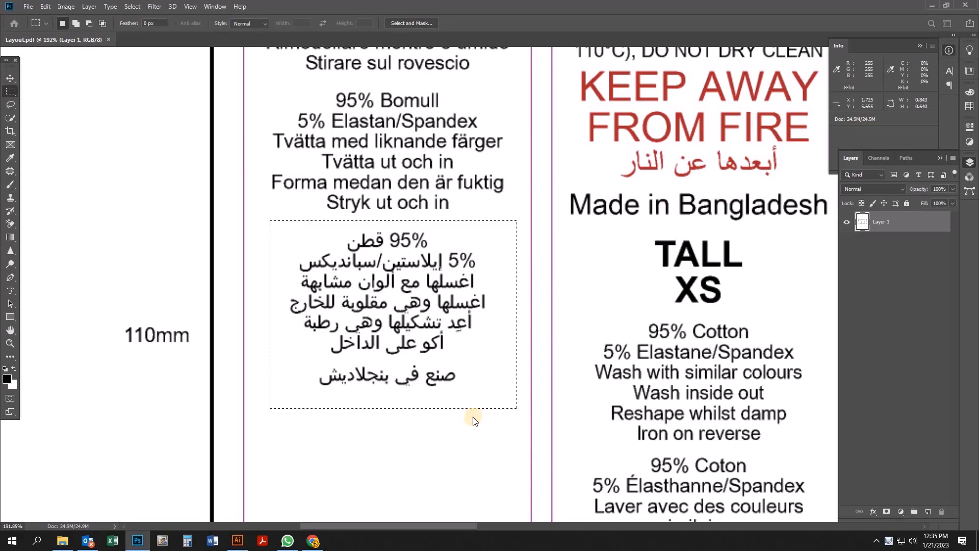
Create a new 253 × 192 px document at 1000 pixels/inch and paste the copied Arabic text into it
key(ctrl+n)
key(ctrl+a)
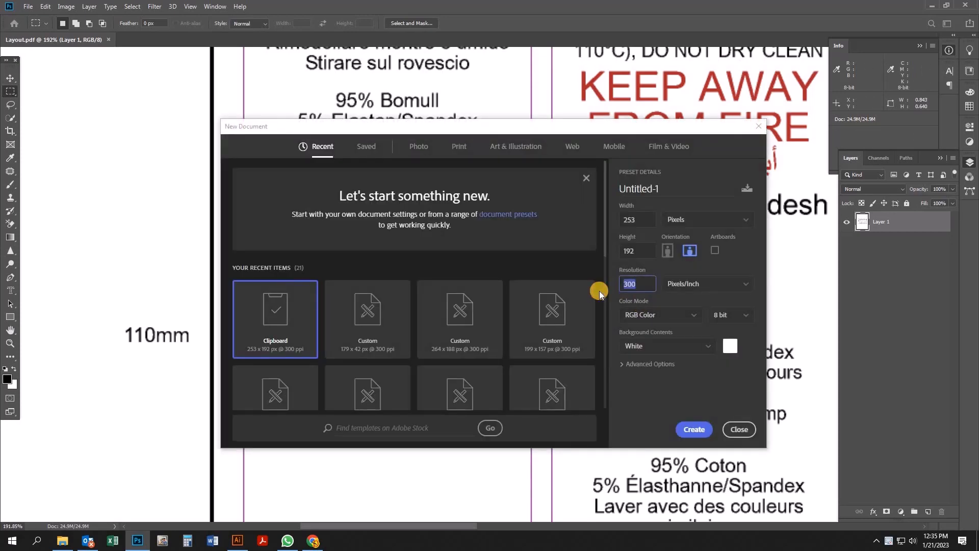
text(1000)
click(699, 431)
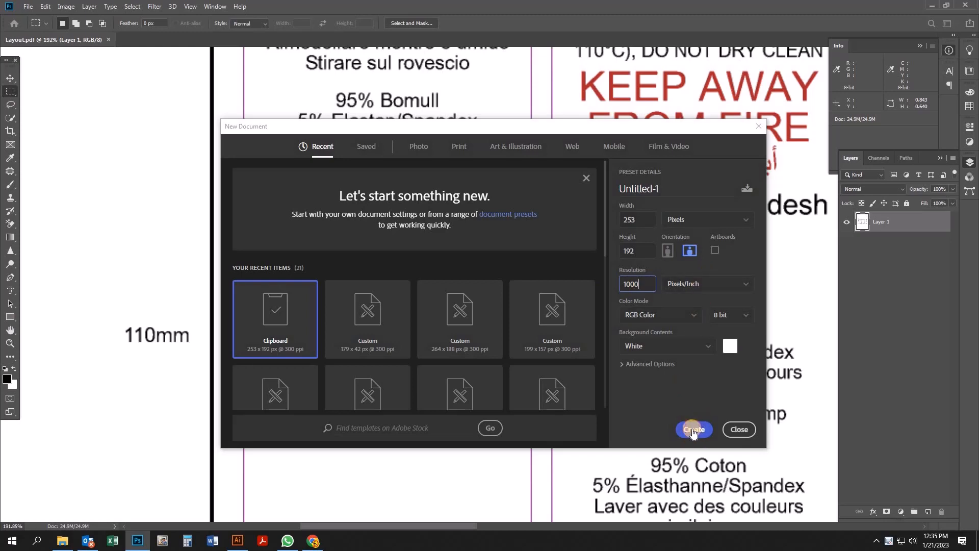
key(ctrl+v)
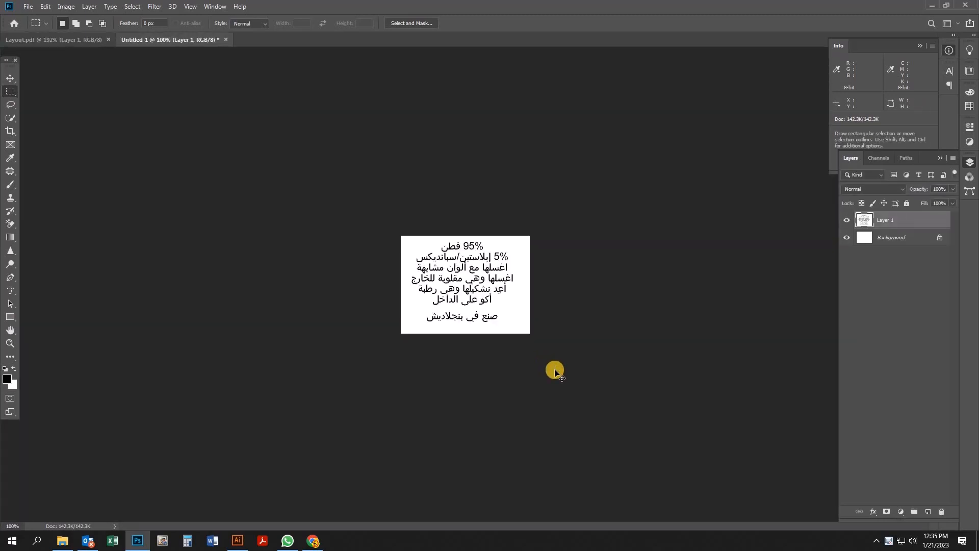
Save the pasted image to the Desktop as a JPEG named "Arabic font" with maximum quality 12
key(ctrl+shift+s)
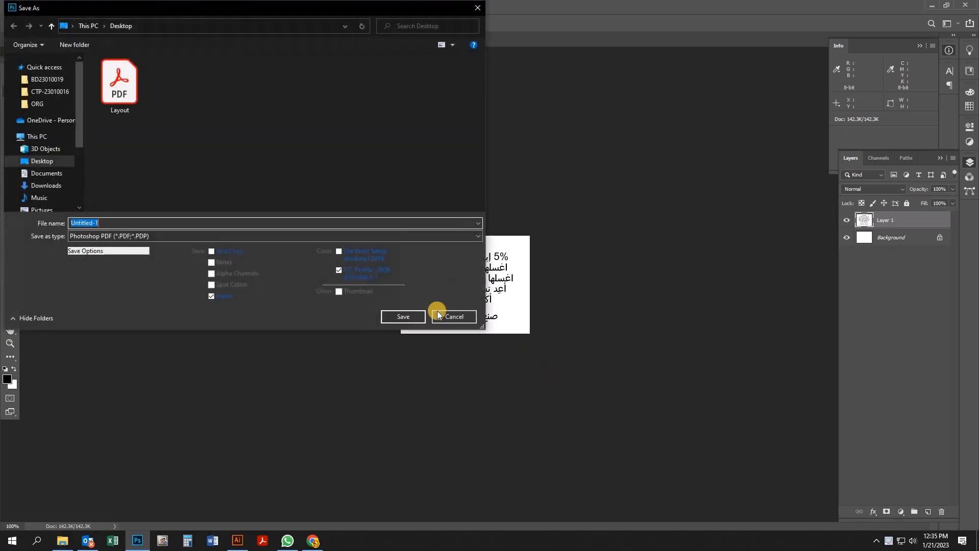
click(452, 317)
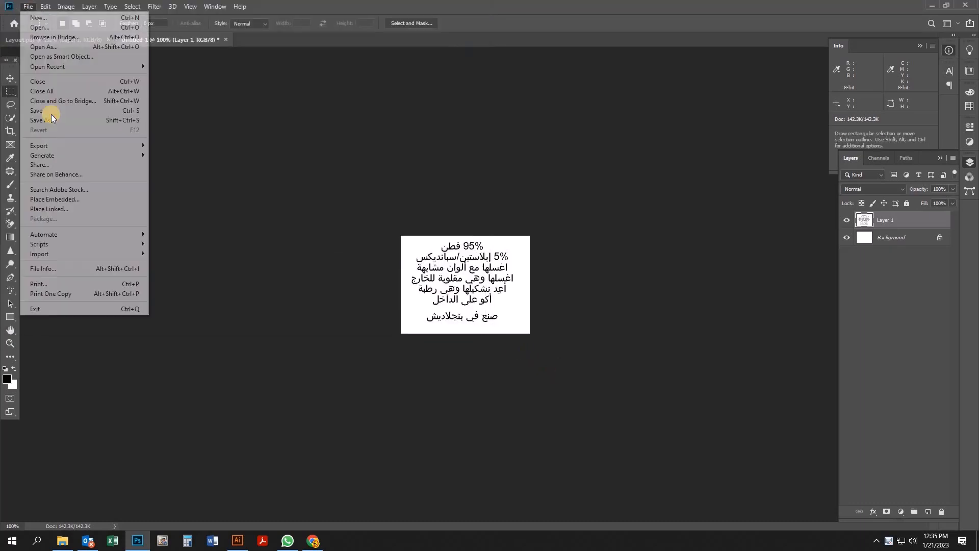
click(29, 6)
click(49, 122)
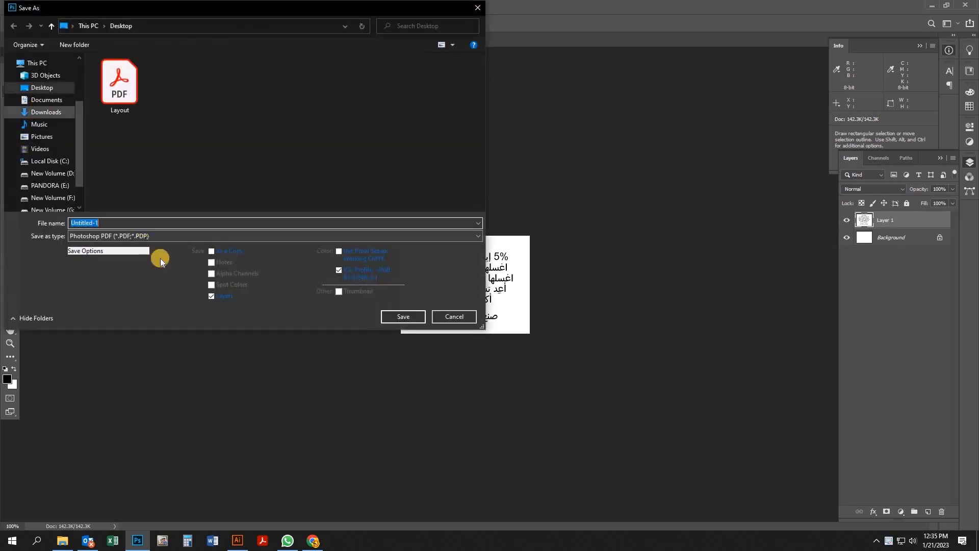
click(149, 238)
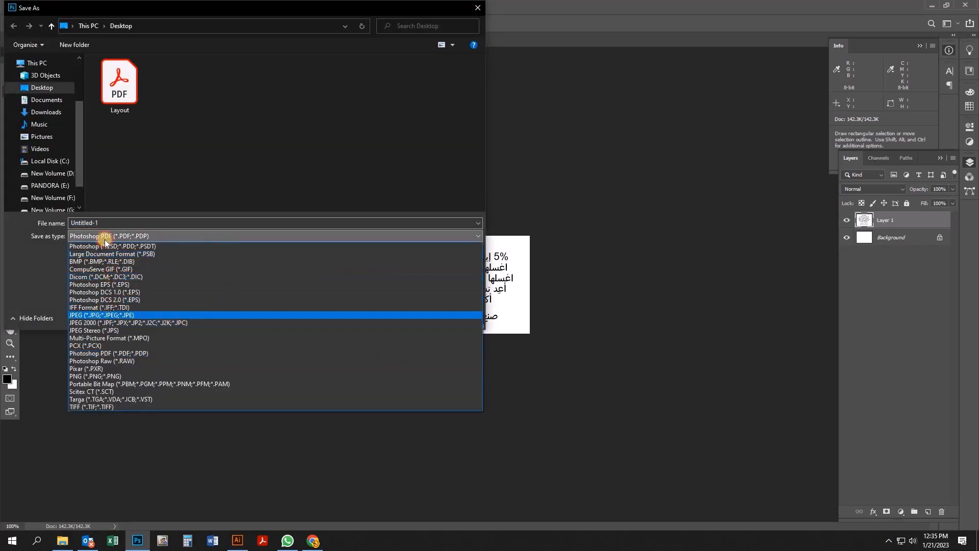
click(102, 316)
double_click(130, 222)
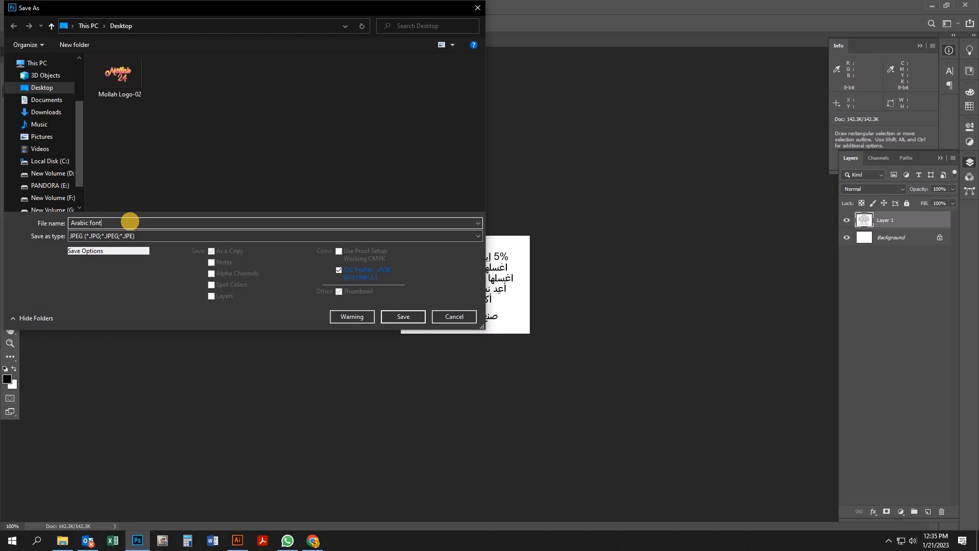
click(394, 317)
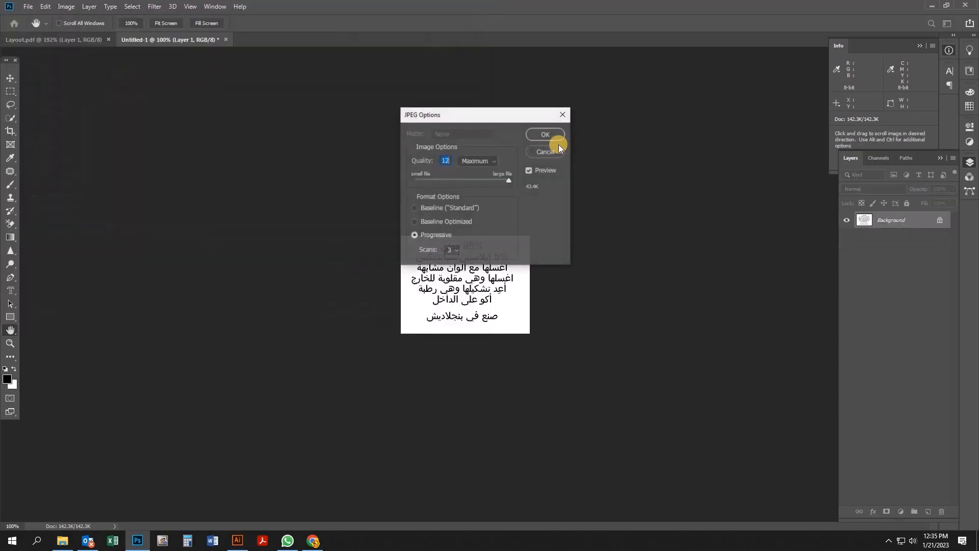
click(550, 134)
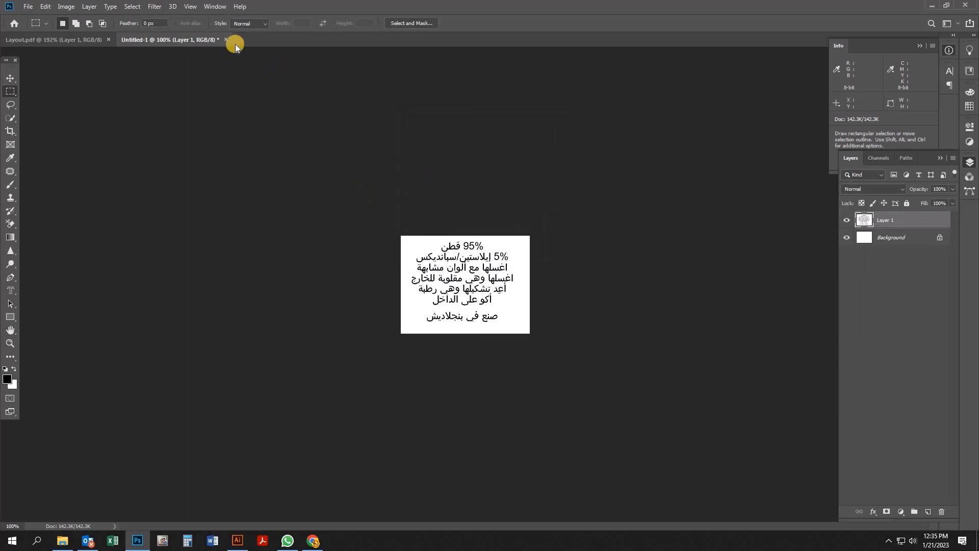
Close the untitled image document without saving its changes
key(ctrl+w)
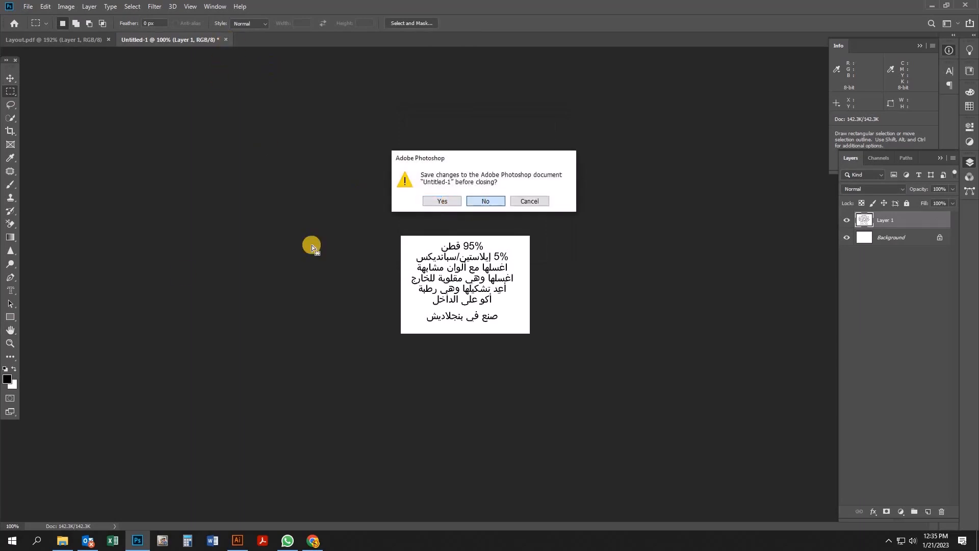
key(Return)
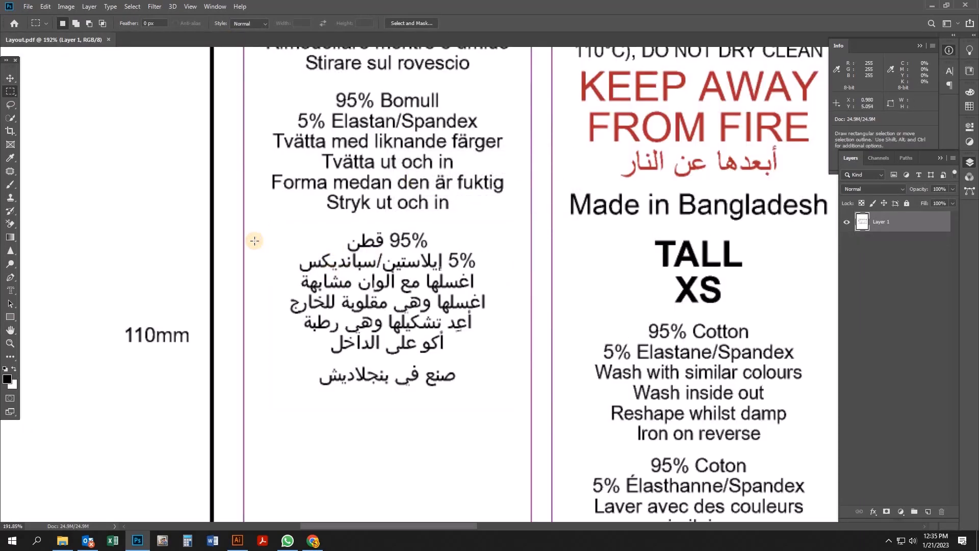
key(ctrl+minus)
key(ctrl+minus)
key(ctrl+minus)
key(ctrl+minus)
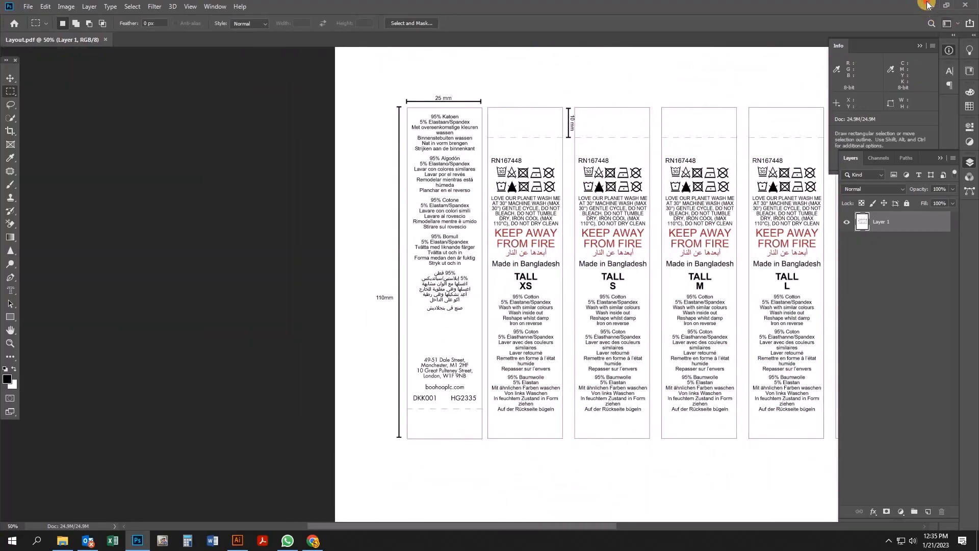
Leave Photoshop, switch to Chrome and close the old Free Online OCR page
click(932, 7)
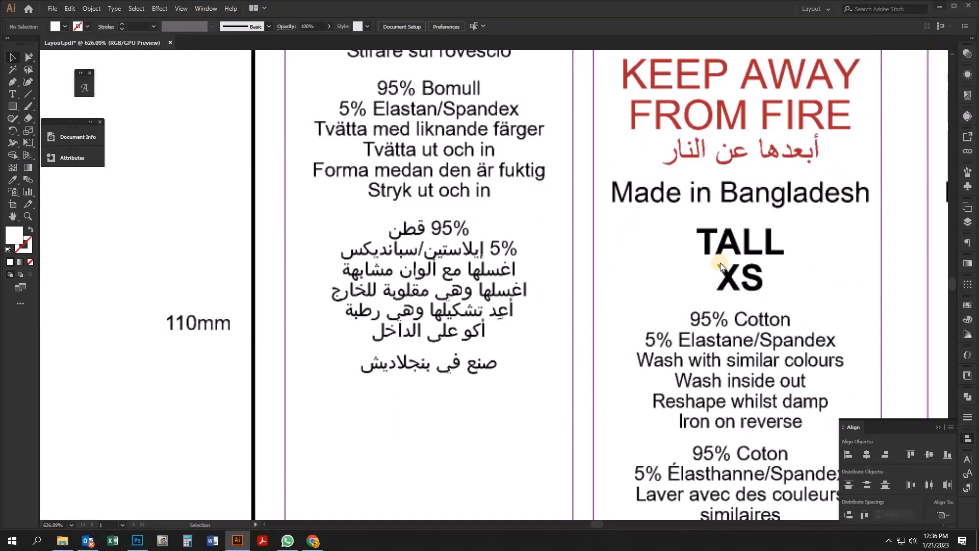
key(super+d)
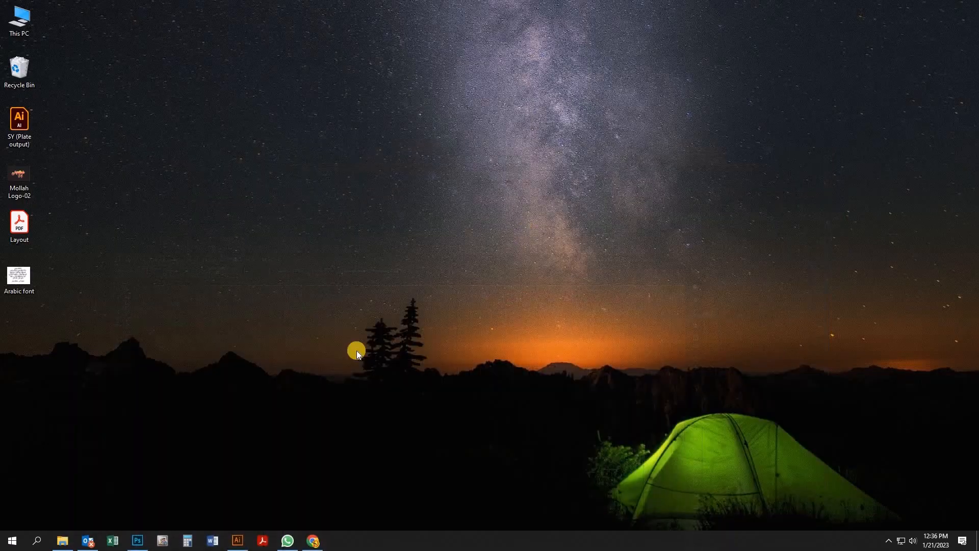
click(311, 542)
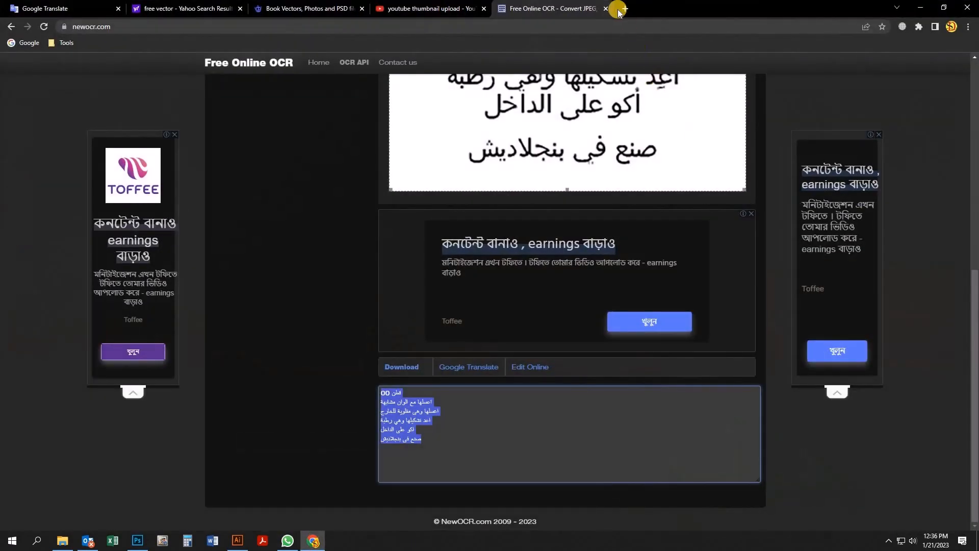
key(ctrl+w)
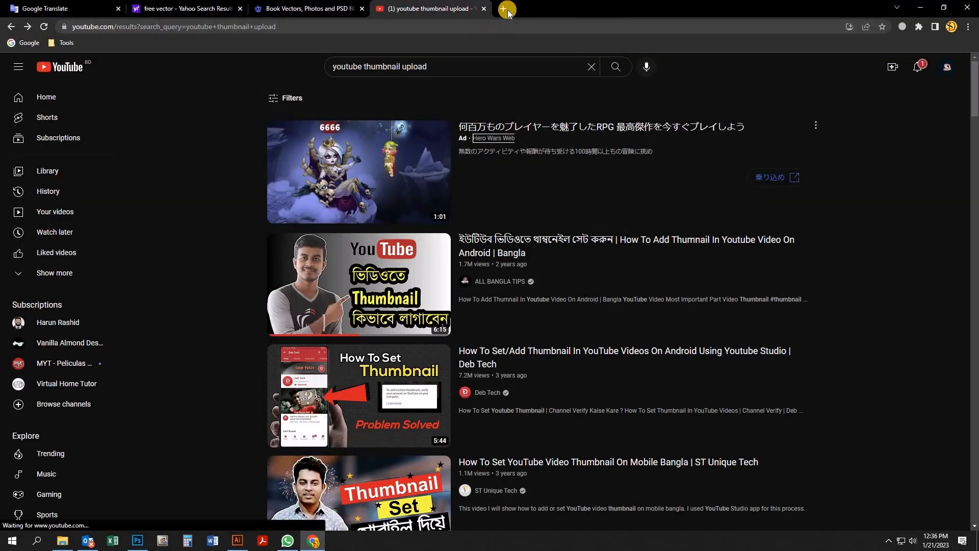
Search the web for "new online ocr" in a new tab and open the newocr.com result
key(ctrl+t)
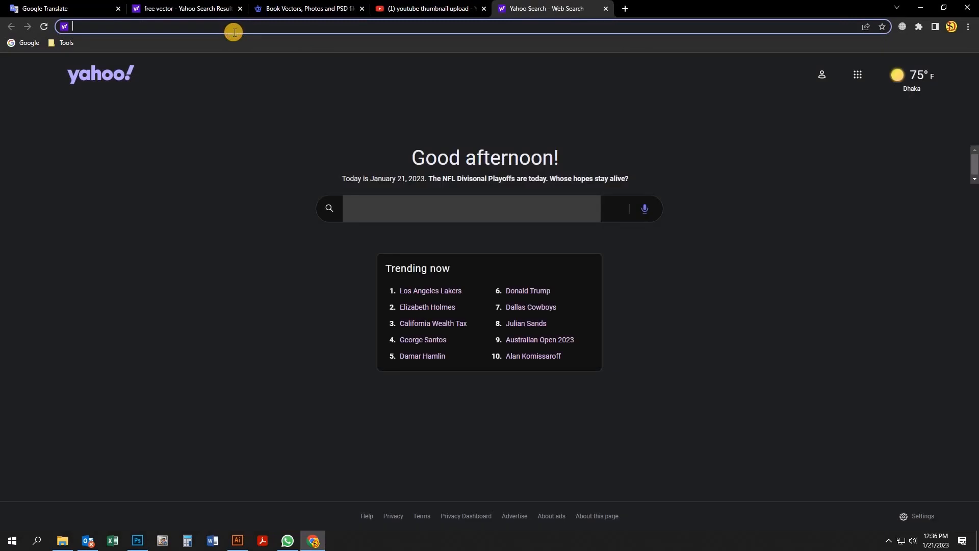
text(new on)
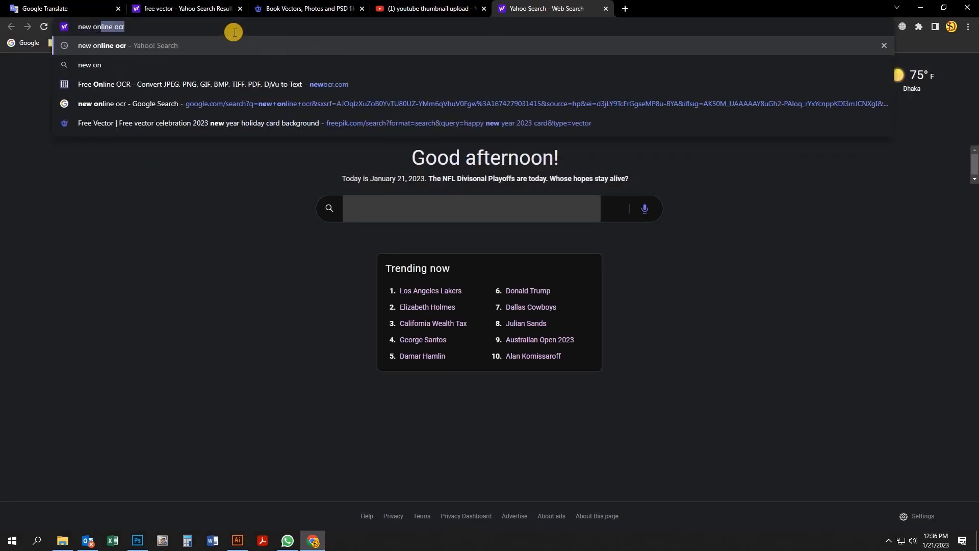
text(line ocr)
key(Return)
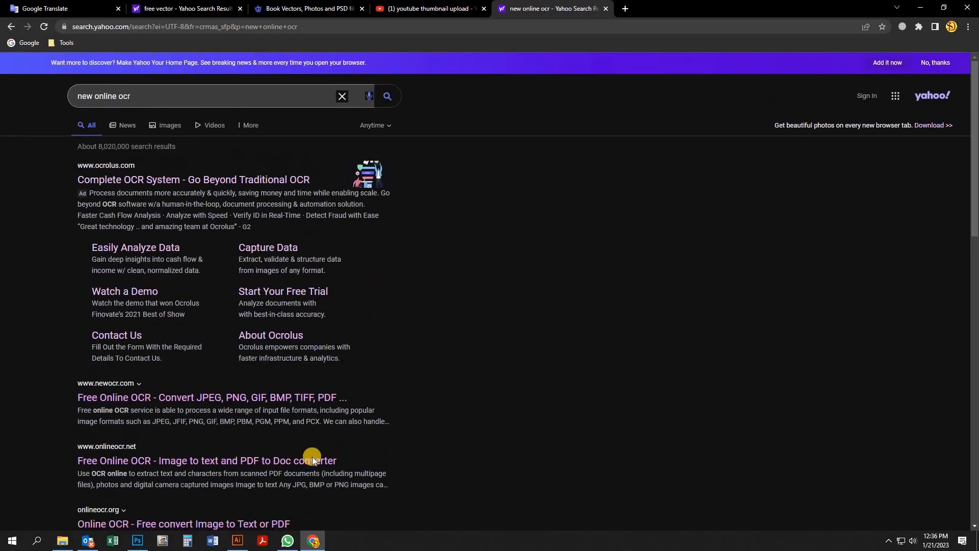
click(173, 397)
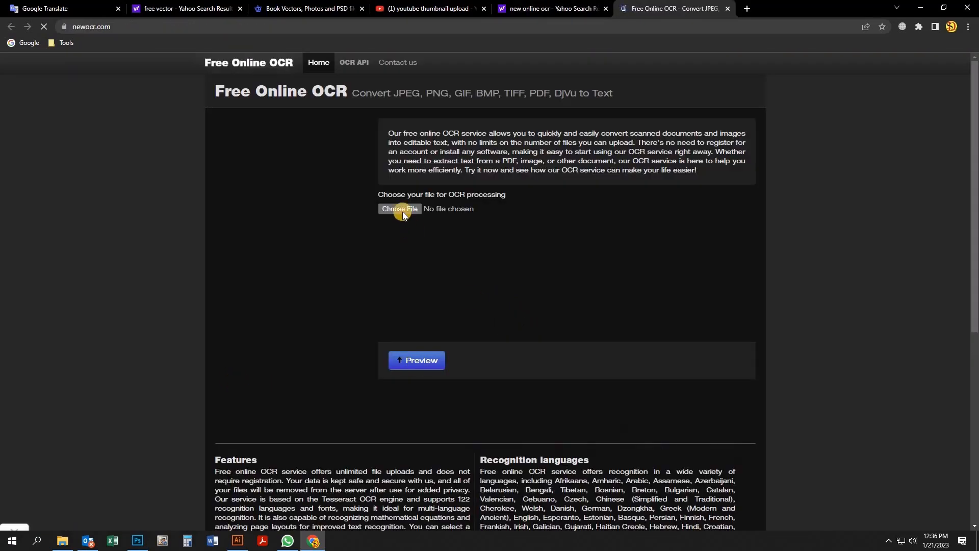
Upload the Desktop file Arabic font.jpg for OCR processing and load its preview
click(403, 211)
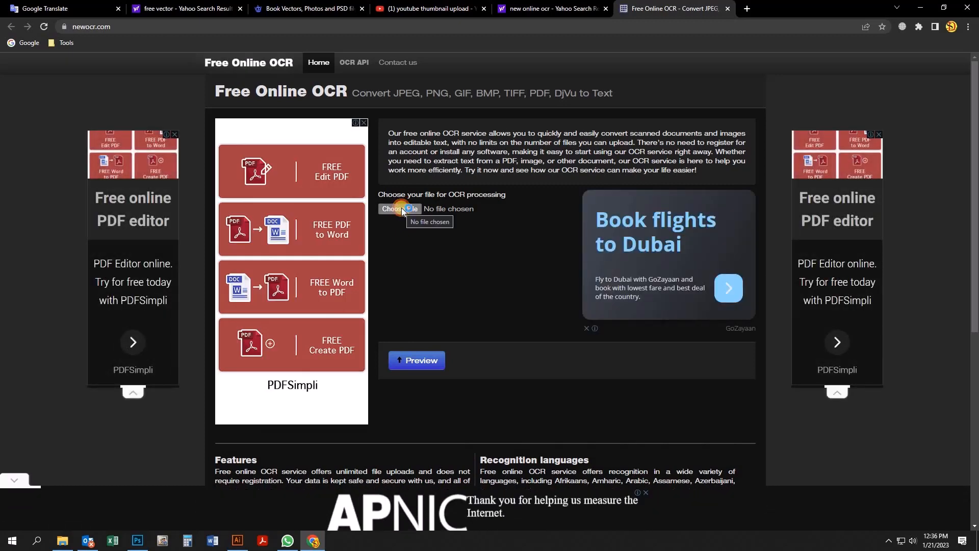
click(121, 86)
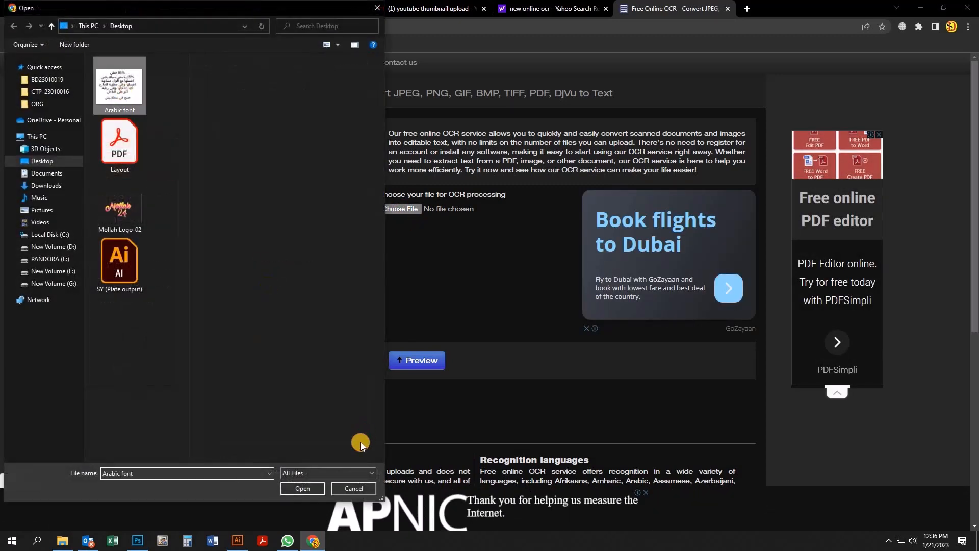
click(308, 486)
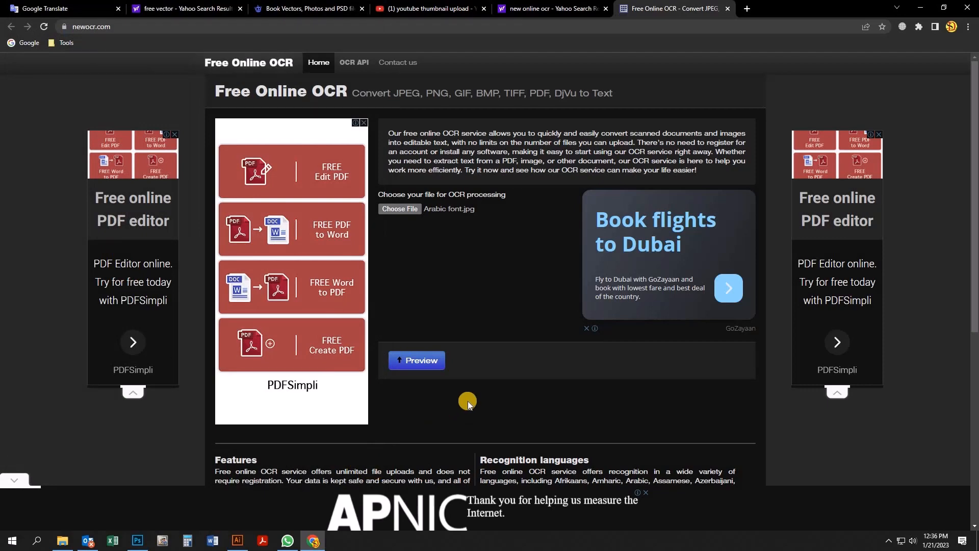
click(432, 366)
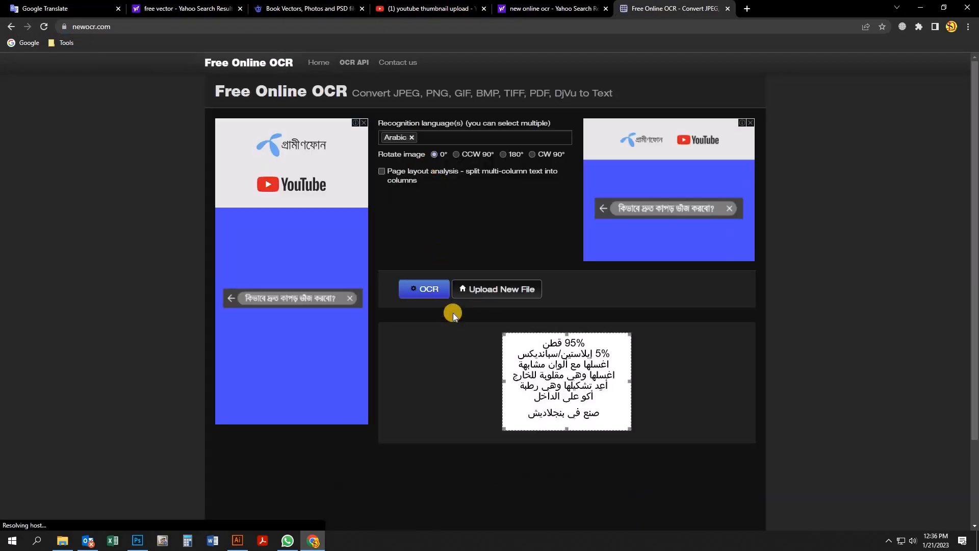
Set the recognition language to Arabic and run OCR on the uploaded image
click(432, 295)
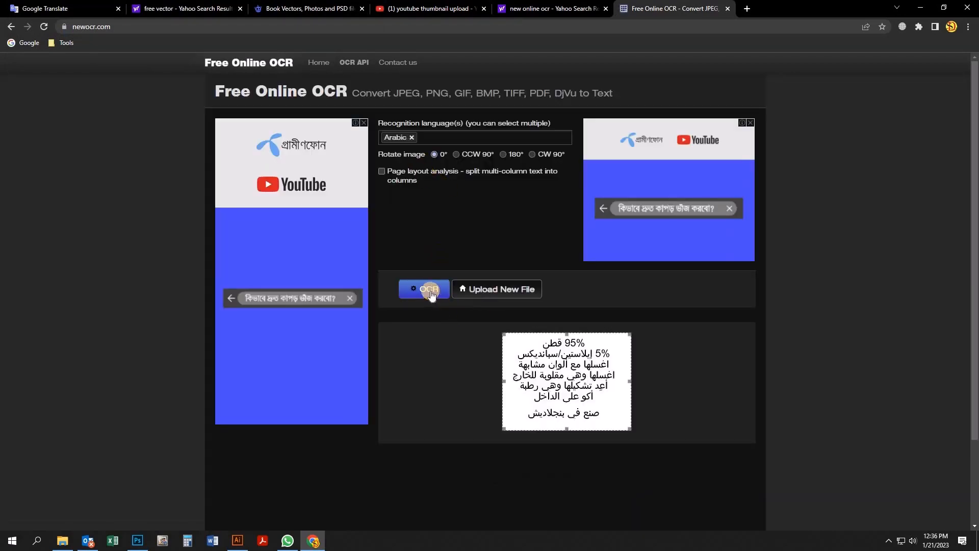
click(402, 136)
click(405, 181)
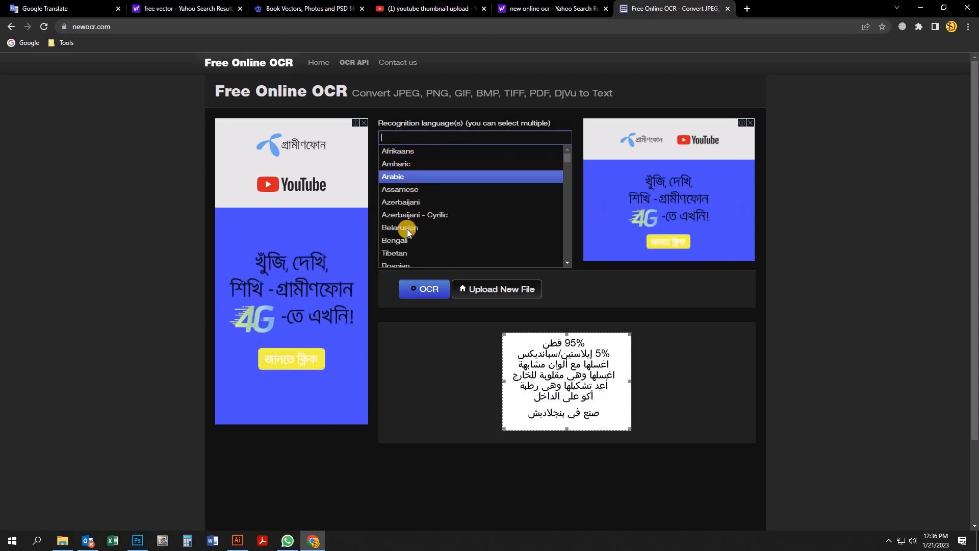
click(423, 290)
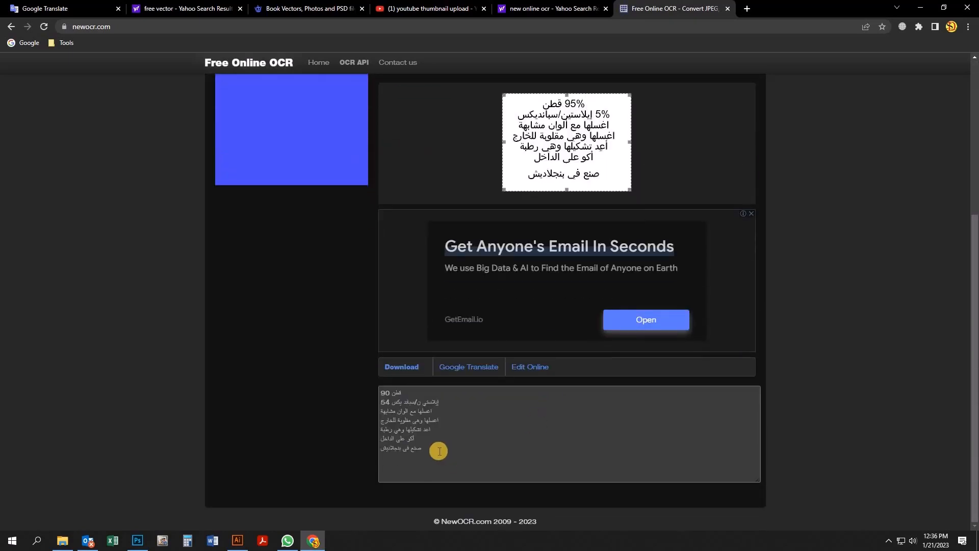
Copy the recognized Arabic text, switch to Illustrator, and paste it as point text on the empty canvas beside the artboard
drag(440, 451, 336, 384)
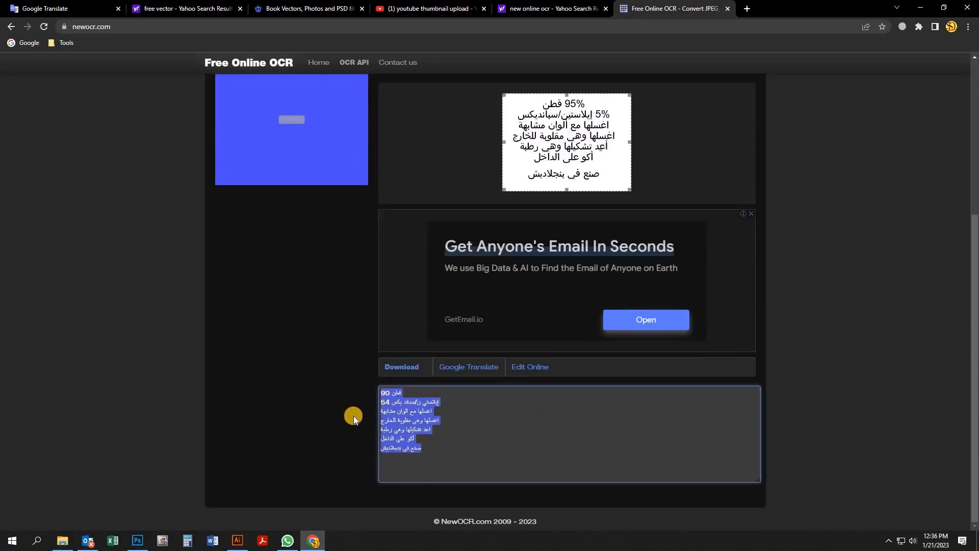
click(233, 539)
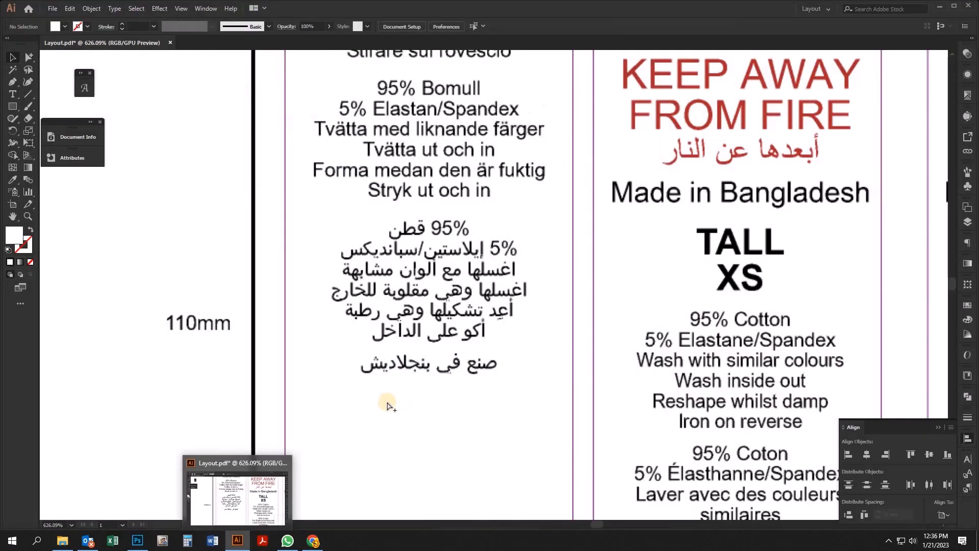
scroll(388, 405, down, 3)
scroll(426, 343, left, 5)
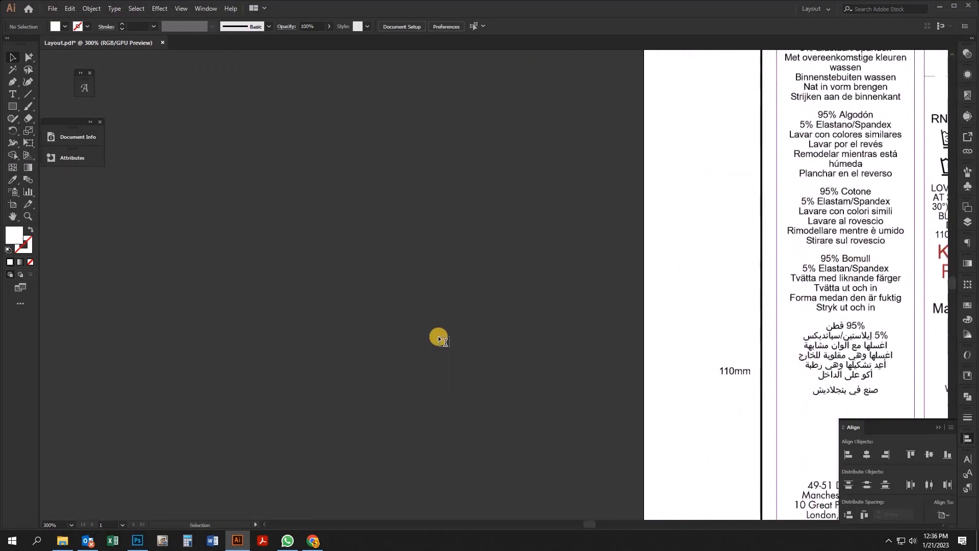
click(438, 336)
text(90 قطن 54 إيلاستي ن/سباند يكس اغسلها مع الوان مشابهة اغسلها وهى مقلوية للخارج اعد تشكيلها وهي رطبة أكو على الداخل صنع فى بنجلاديش)
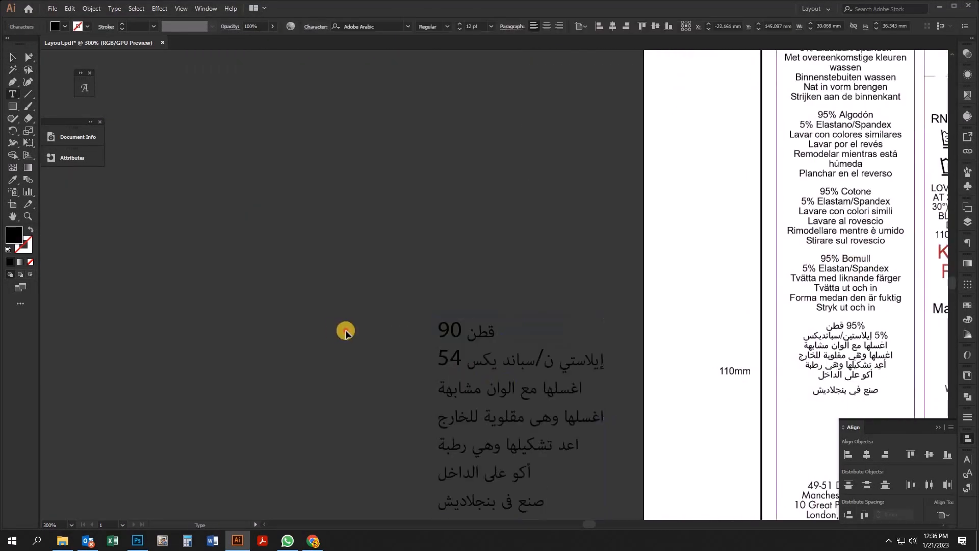
drag(440, 330, 389, 251)
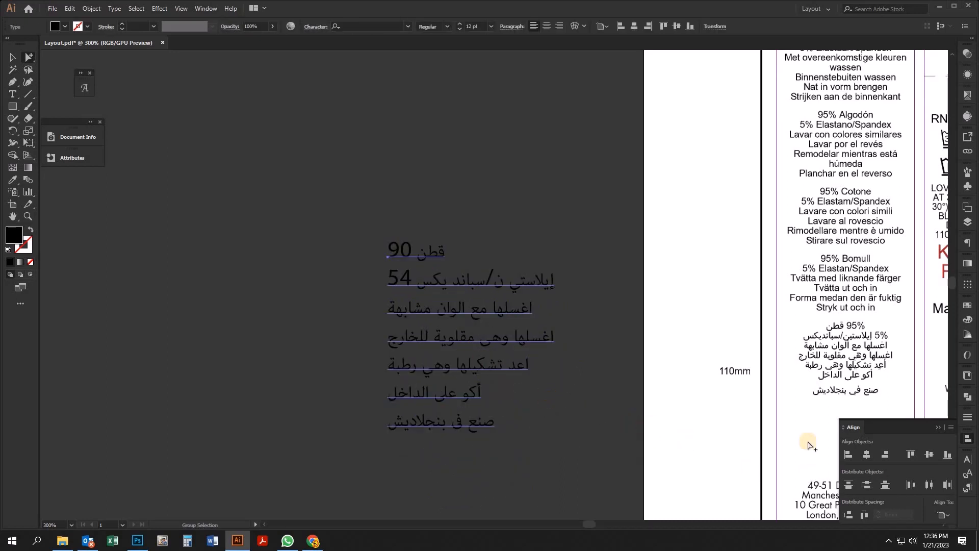
Fill the pasted Arabic text with red, C 0, M 100, Y 100, K 0, and deselect it
click(967, 320)
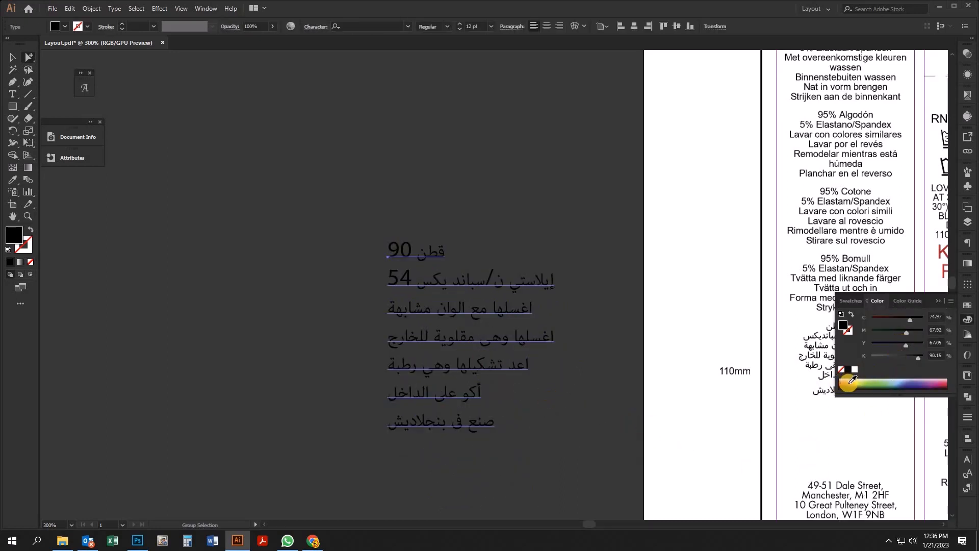
click(847, 378)
drag(903, 333, 966, 329)
drag(912, 345, 966, 346)
click(521, 413)
Set the font of the red Arabic text block to Arial Unicode MS
drag(591, 361, 526, 396)
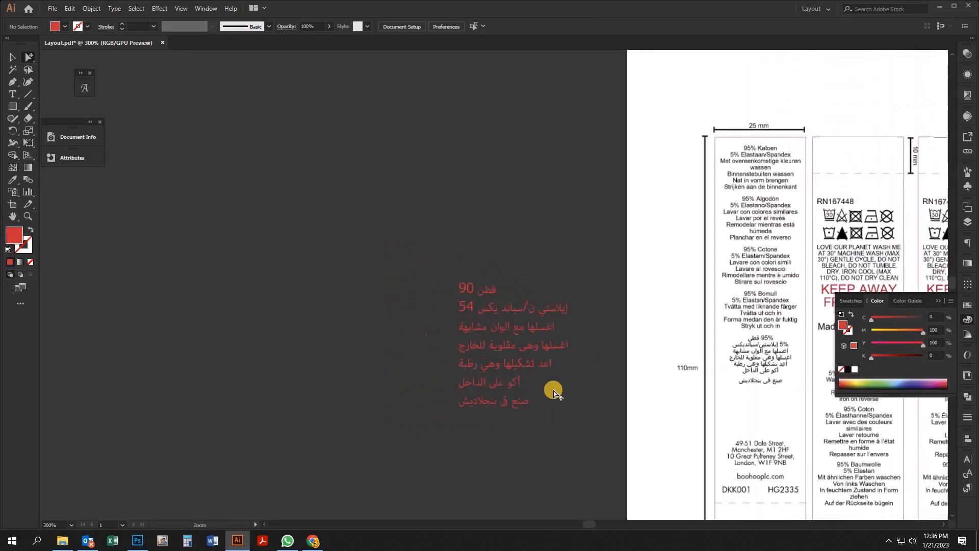
drag(541, 336, 474, 422)
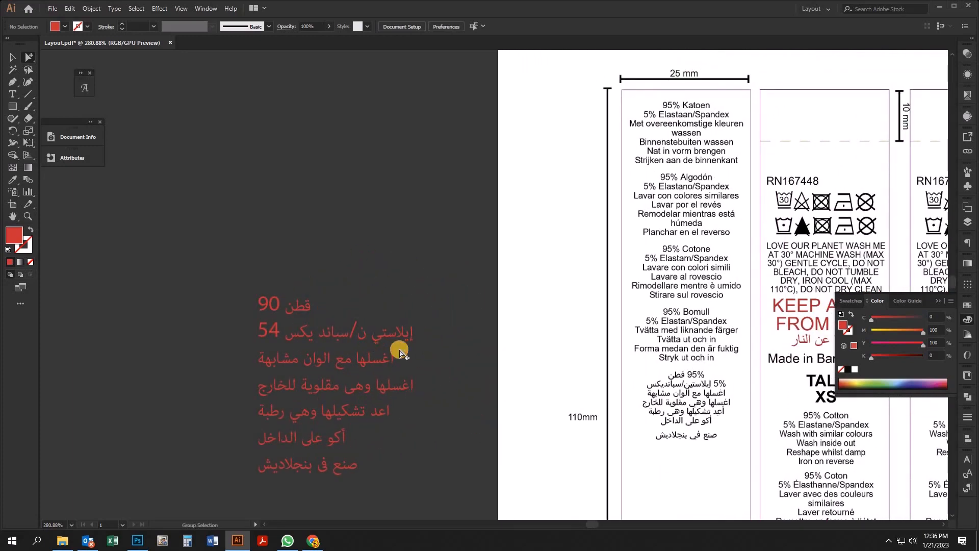
click(403, 364)
click(968, 459)
click(899, 413)
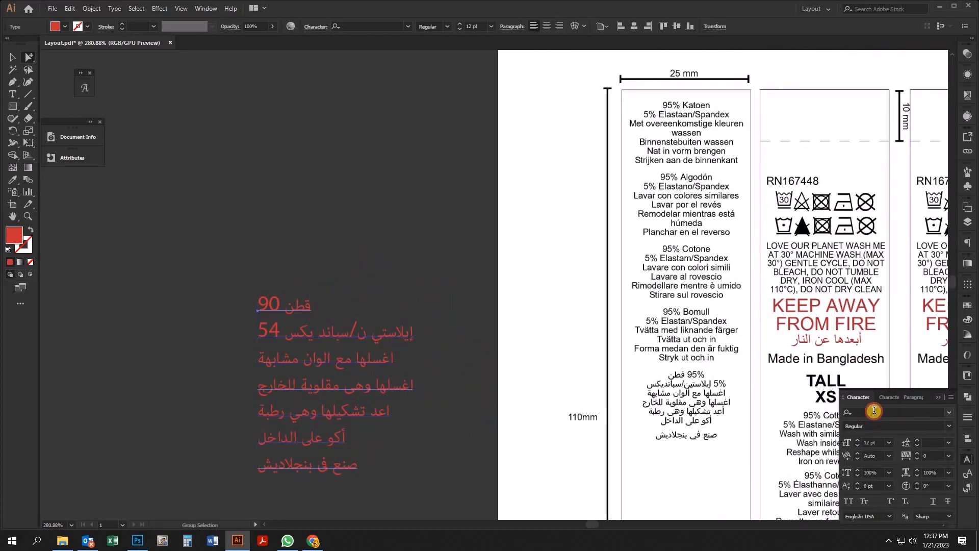
text(arial)
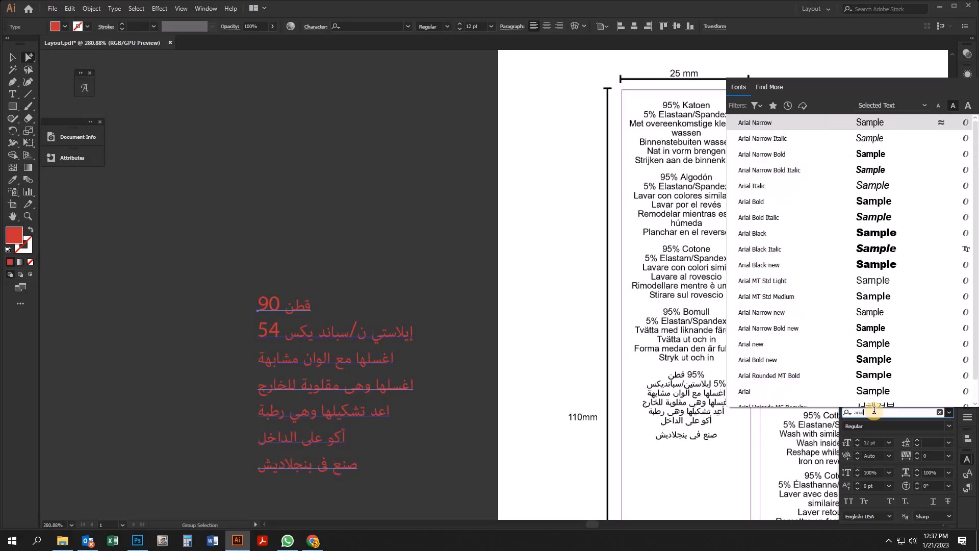
text( u)
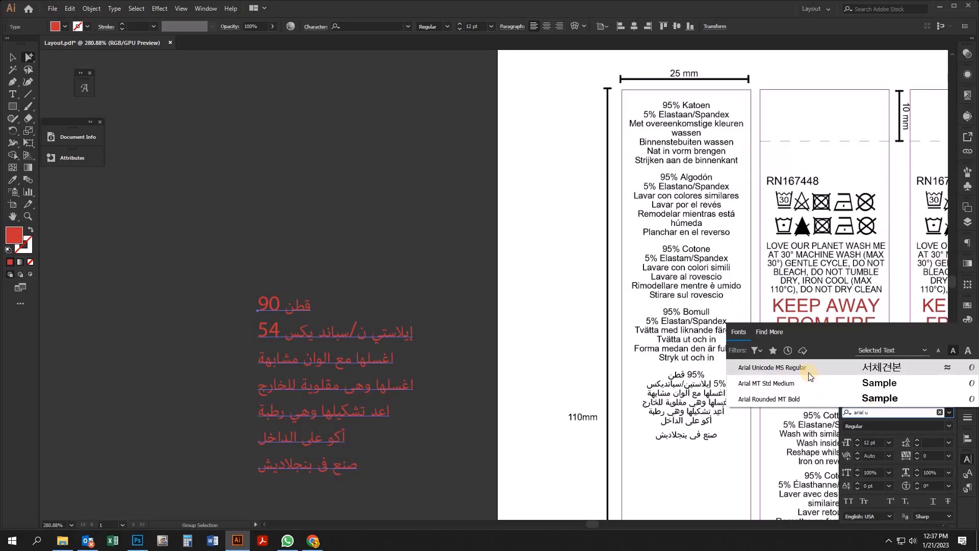
click(811, 376)
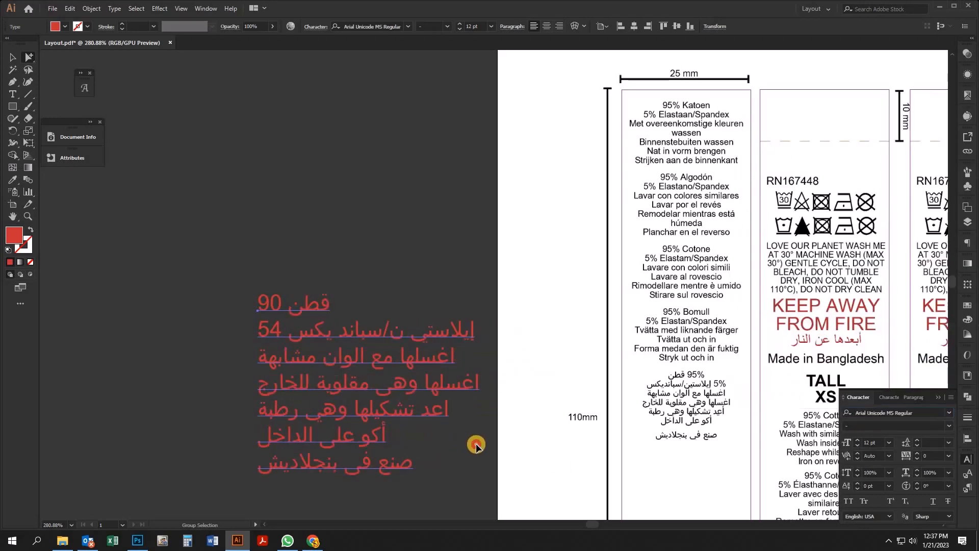
Delete the misread numbers 90 and 54 from the first two lines of the red Arabic text
click(367, 323)
click(317, 308)
double_click(281, 323)
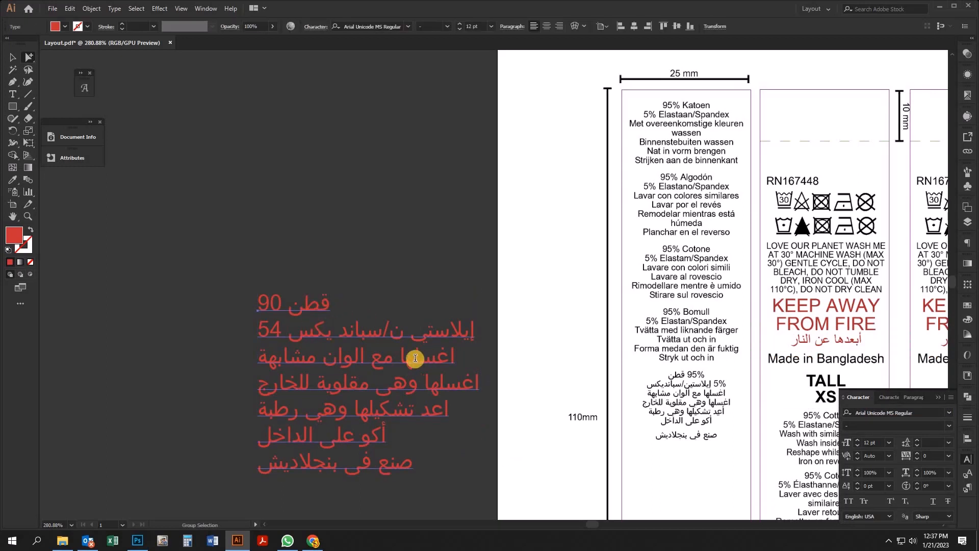
click(248, 305)
mouse_move(248, 305)
mouse_down()
mouse_move(260, 305)
mouse_move(252, 311)
mouse_up()
key(BackSpace)
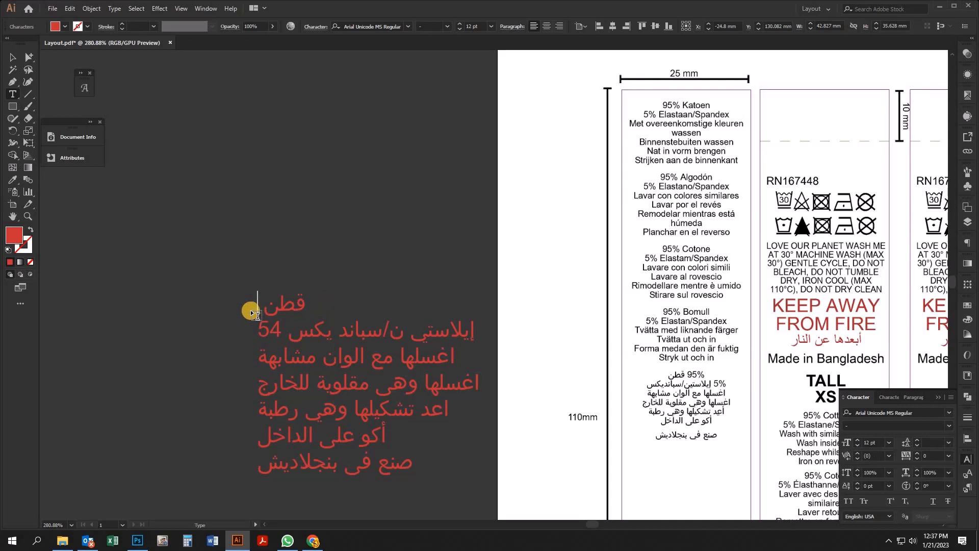
drag(186, 336, 199, 335)
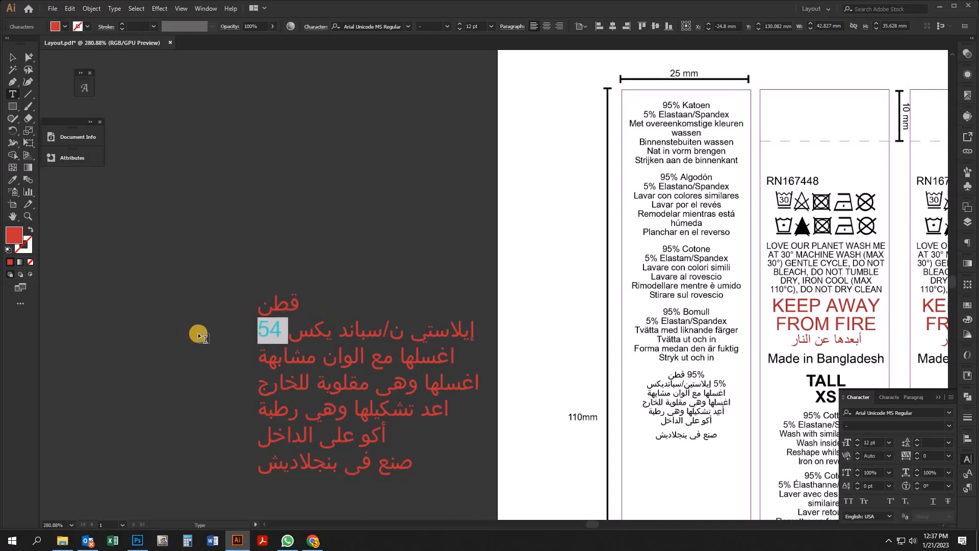
key(BackSpace)
Cut the قطن line out of the red block and paste it as separate text over the label's 95% Arabic line
triple_click(288, 305)
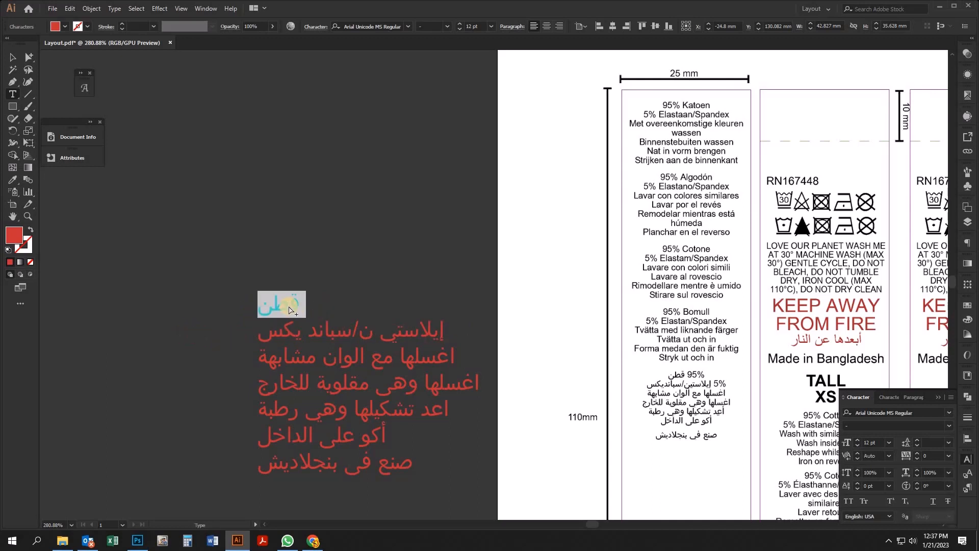
key(ctrl+x)
ctrl+click(527, 374)
drag(510, 390, 315, 382)
scroll(493, 418, up, 3)
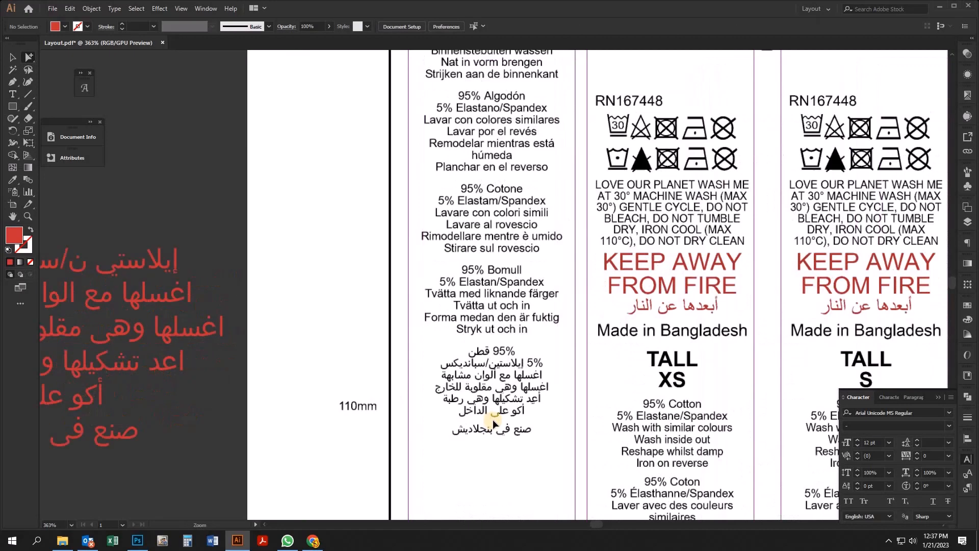
key(ctrl+v)
scroll(492, 245, up, 3)
drag(490, 278, 456, 395)
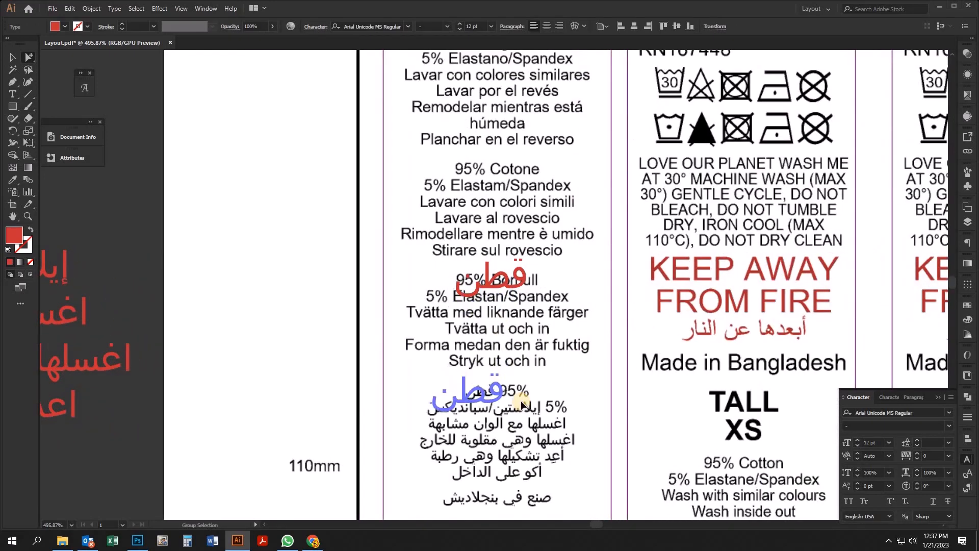
Reduce the separate red word قطن to 5 pt and align it over the original word in the 95% line
key(ctrl+shift+comma)
key(ctrl+shift+comma)
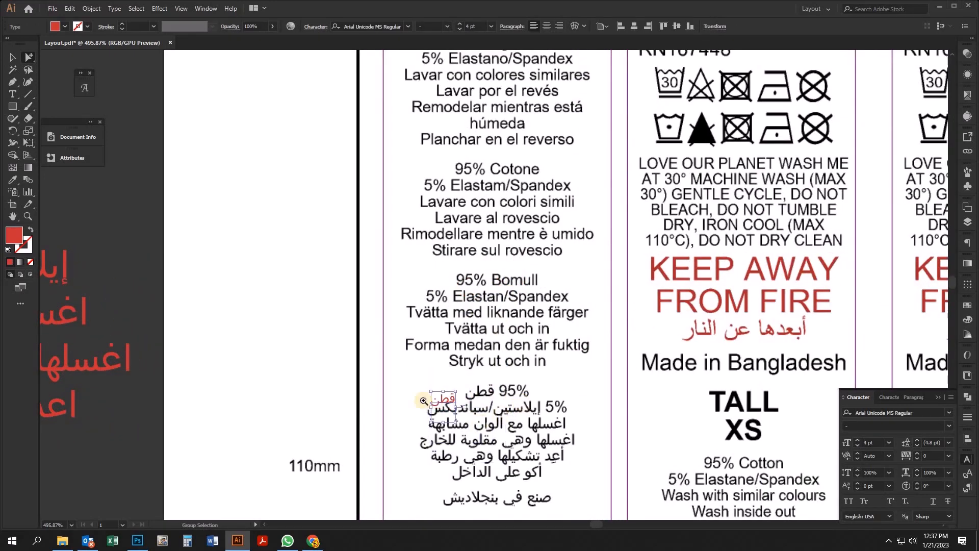
scroll(561, 408, up, 4)
drag(570, 385, 658, 364)
click(857, 440)
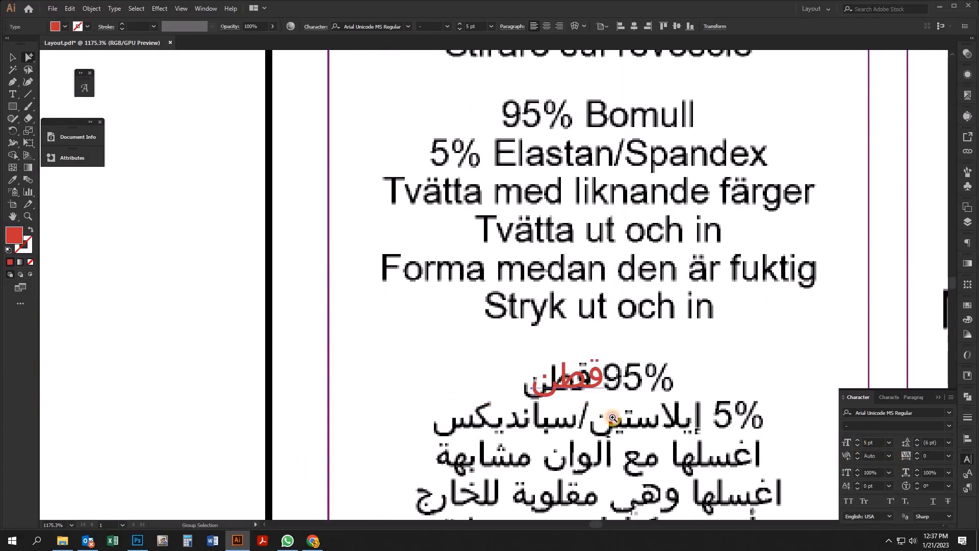
scroll(613, 416, up, 2)
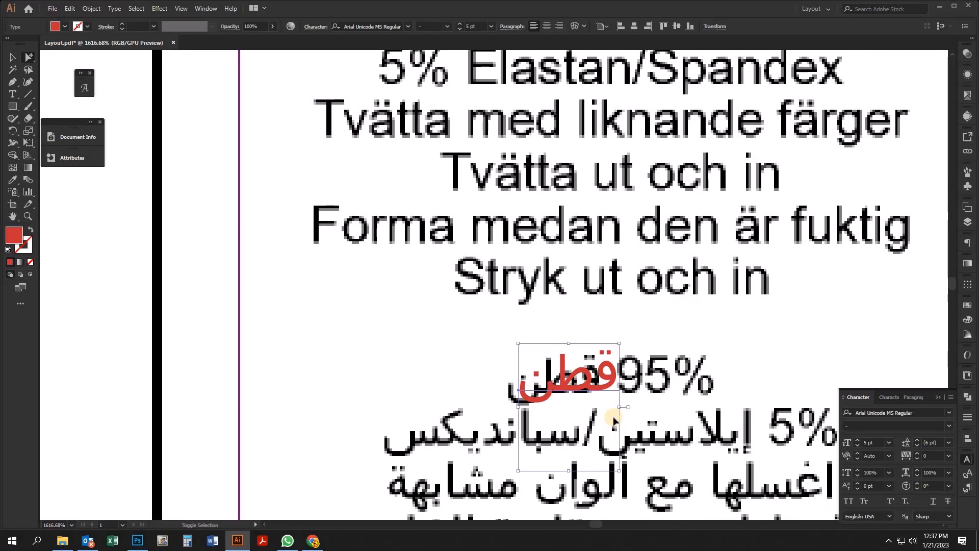
drag(584, 372, 484, 372)
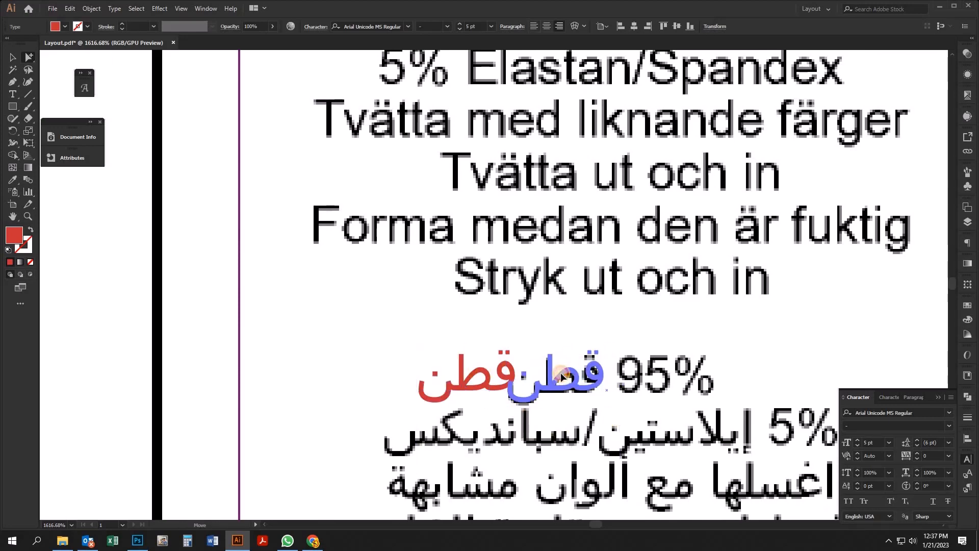
key(ctrl+z)
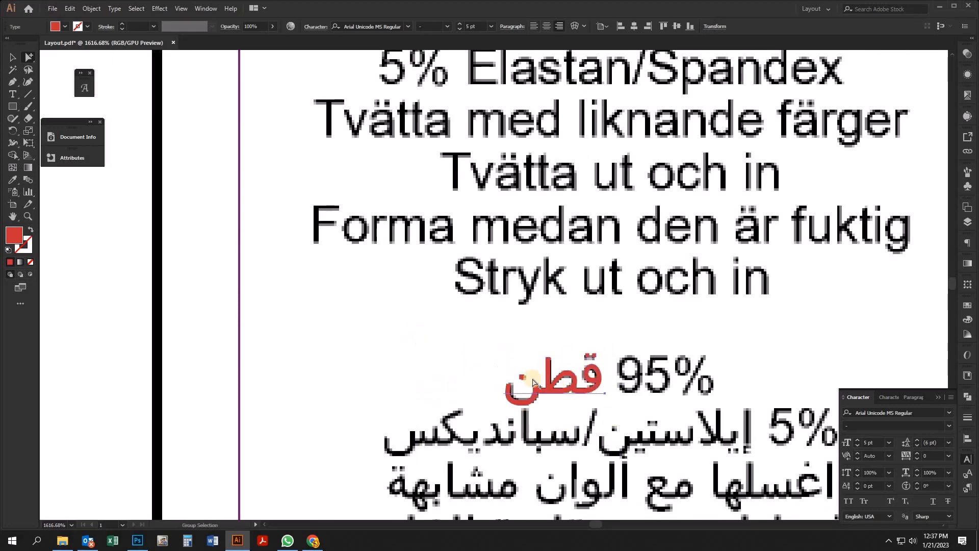
Set the overlaid word قطن to 4.8 pt to match the original lettering, and deselect it
click(852, 442)
text(4.8)
key(Return)
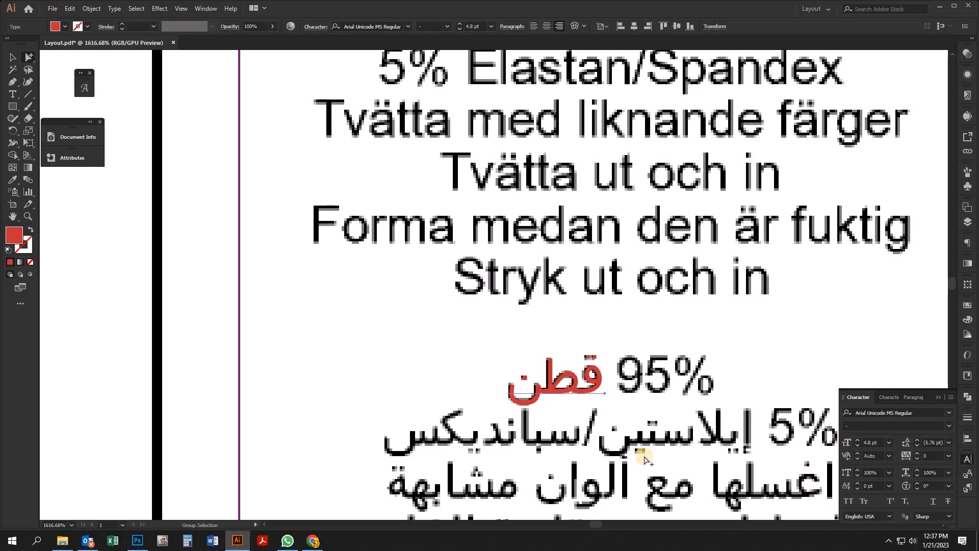
scroll(594, 393, up, 1)
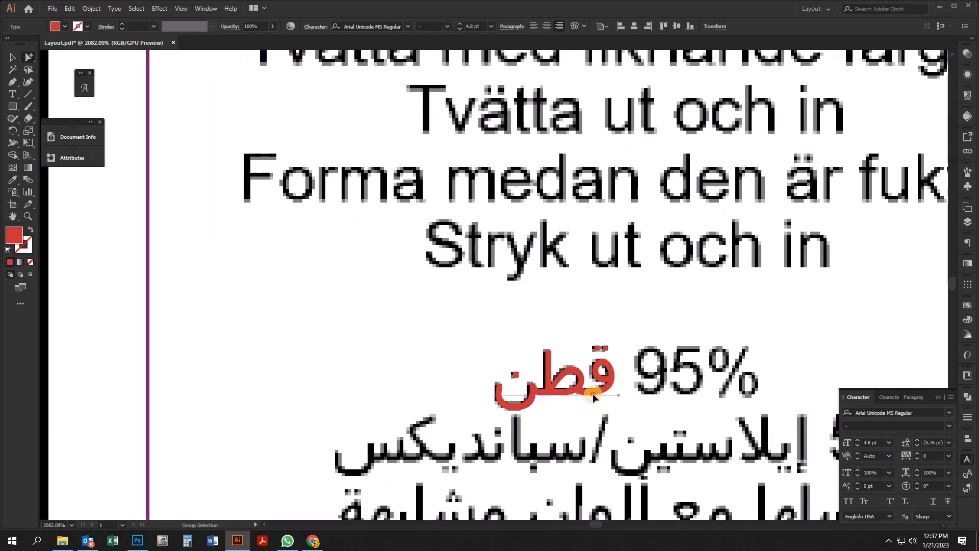
key(Escape)
click(366, 356)
Cut the إيلاستي ن/سباند يكس line out of the red block and paste it as a separate text object
key(ctrl+minus)
key(ctrl+minus)
key(ctrl+minus)
key(ctrl+minus)
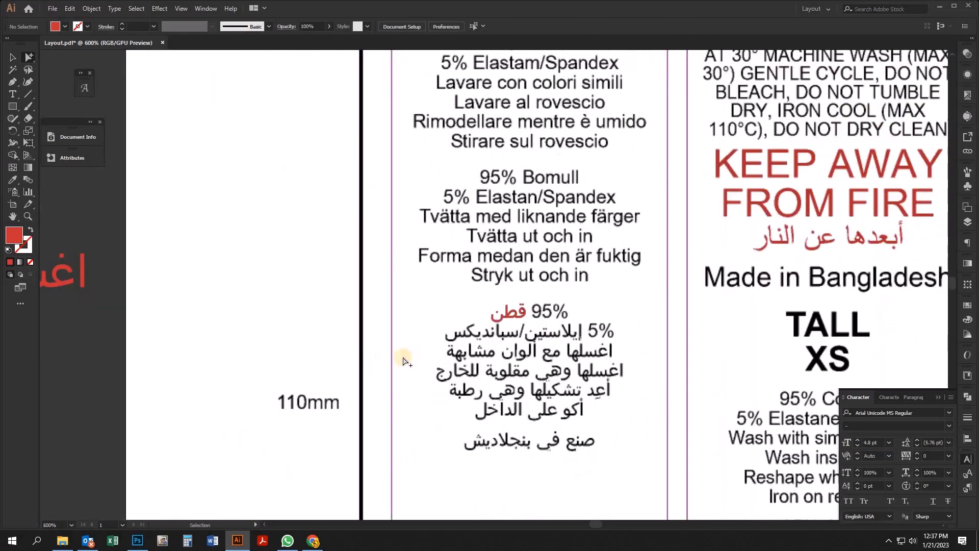
key(ctrl+minus)
drag(92, 216, 306, 277)
double_click(306, 277)
triple_click(306, 277)
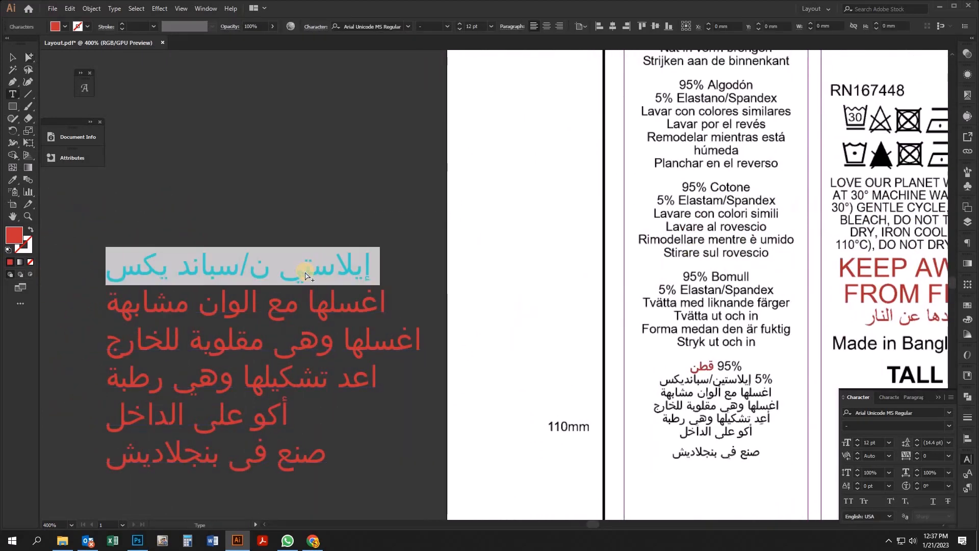
key(BackSpace)
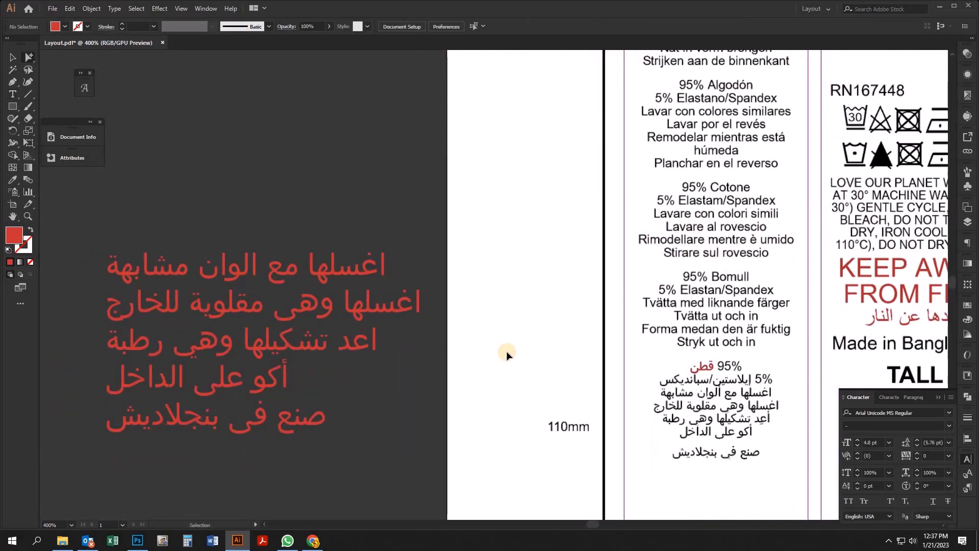
key(ctrl+v)
Apply the 4.8 pt formatting of the red word قطن to the separate إيلاستي ن/سباند يكس line with the Eyedropper
drag(489, 281, 794, 437)
key(i)
click(704, 367)
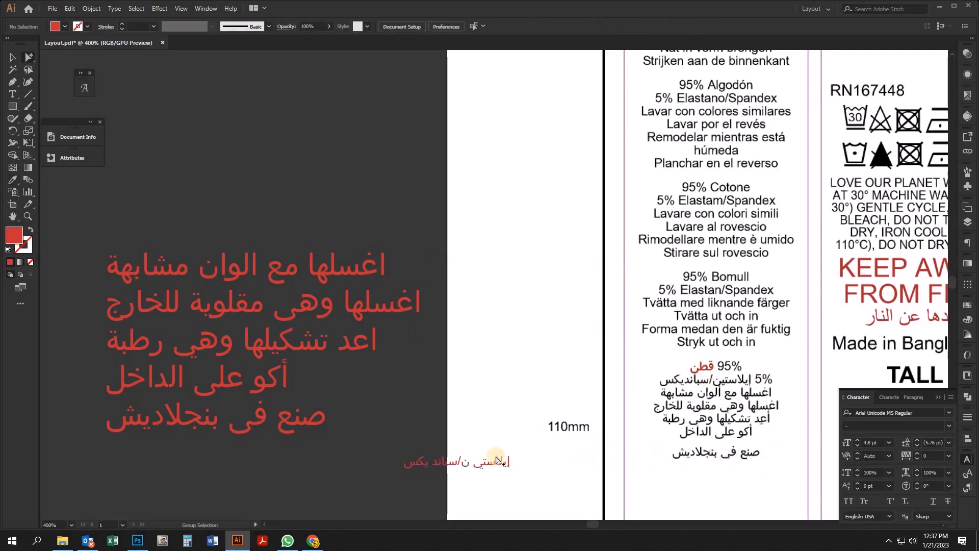
Overlay the red إيلاستي ن/سباند يكس line on the original 5% Arabic line to compare them
scroll(538, 442, up, 2)
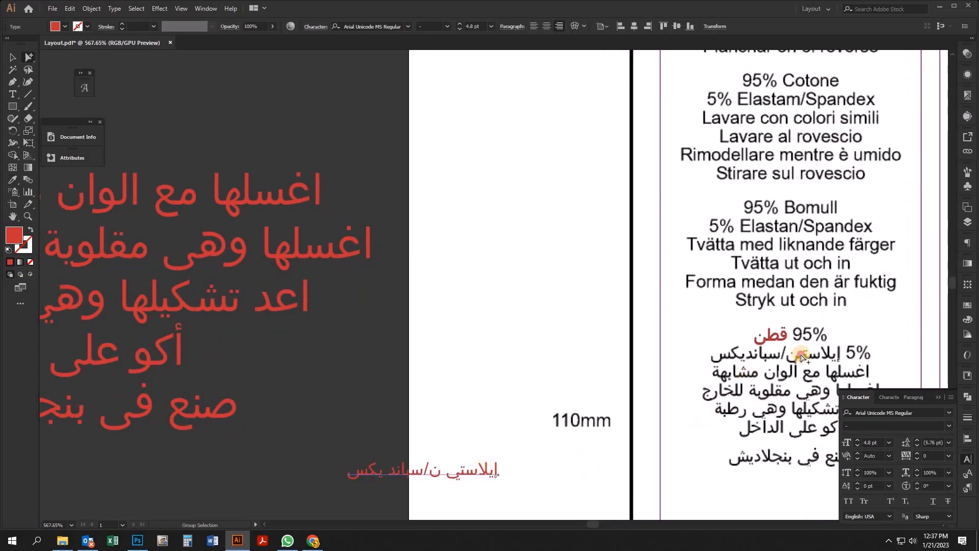
drag(485, 469, 537, 369)
scroll(586, 395, right, 5)
scroll(525, 383, up, 3)
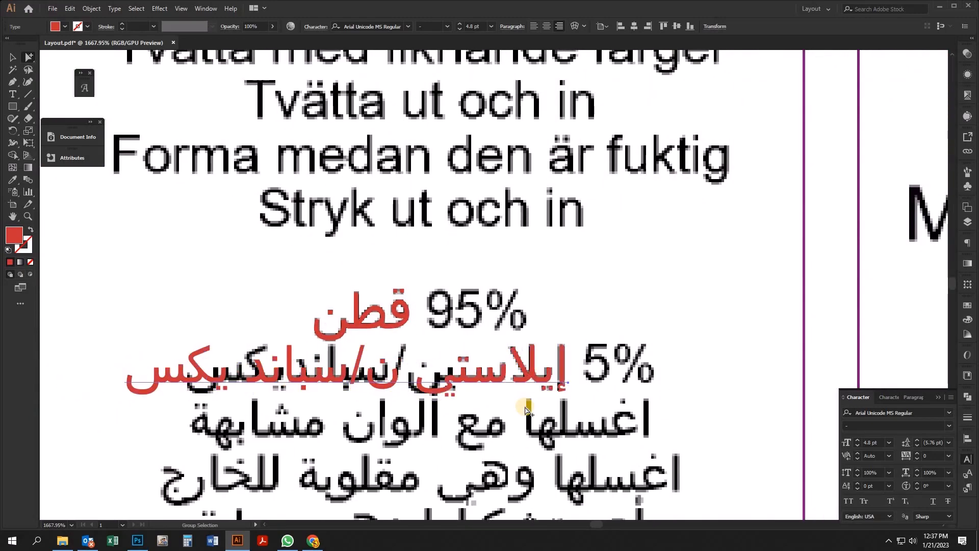
key(ctrl)
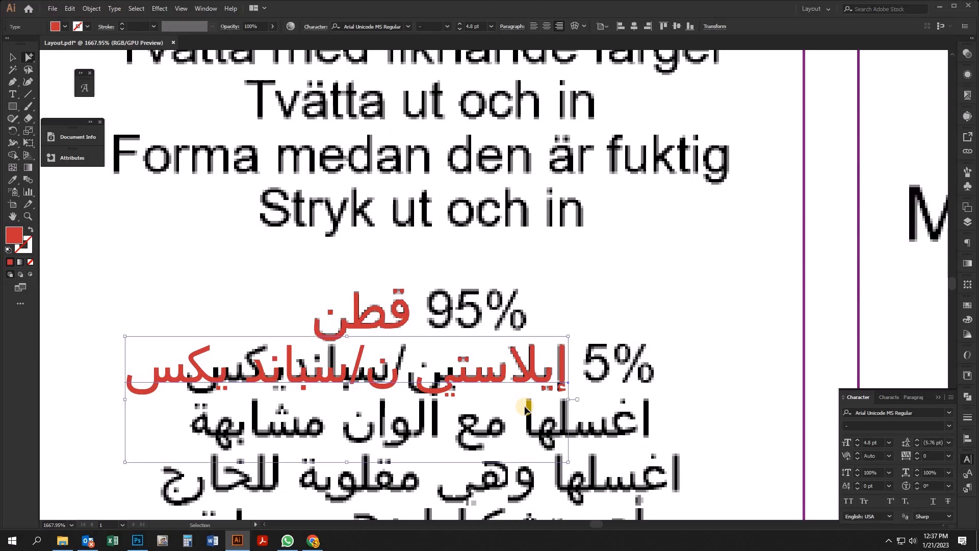
Move the red إيلاستي ن/سباند يكس line below the Arabic text and try to remove the gap before its ن
scroll(525, 408, down, 4)
click(510, 269)
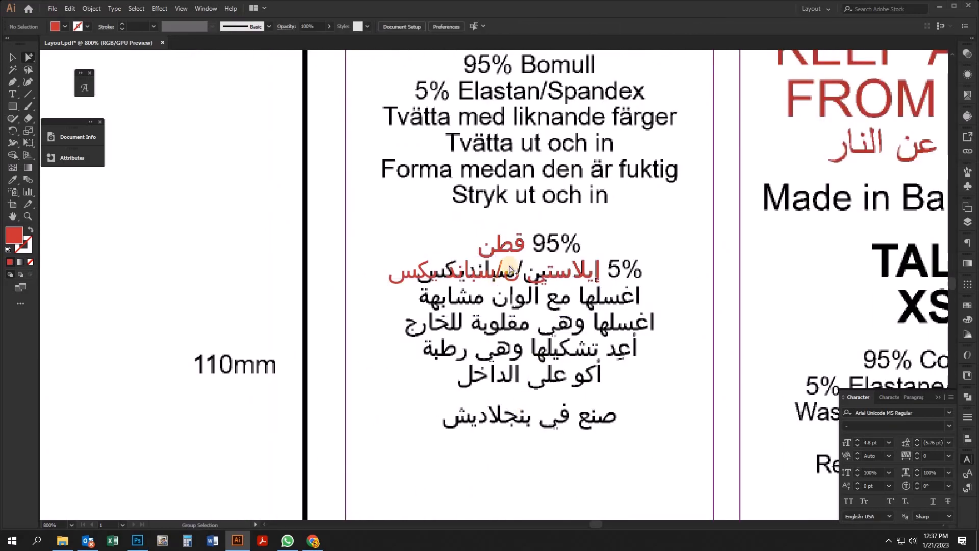
drag(511, 322, 497, 478)
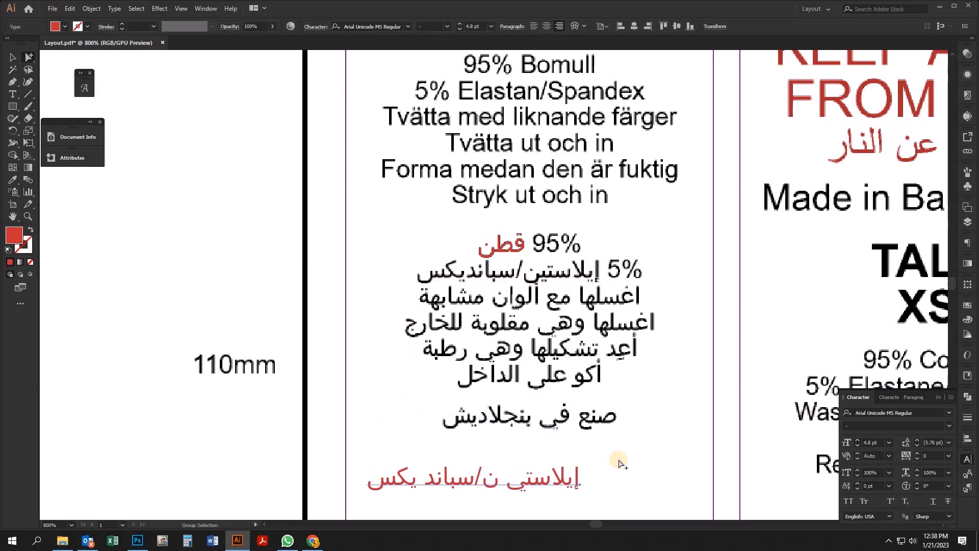
double_click(508, 490)
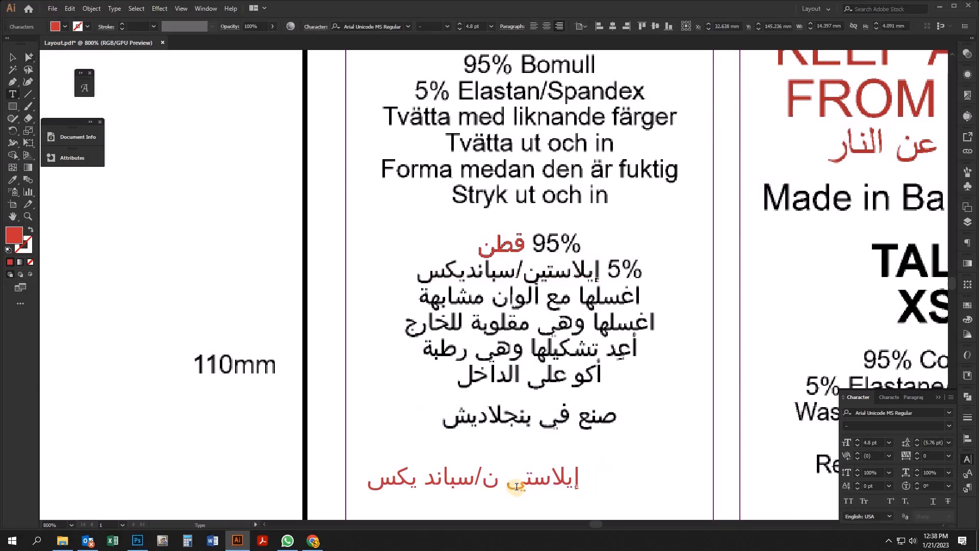
key(BackSpace)
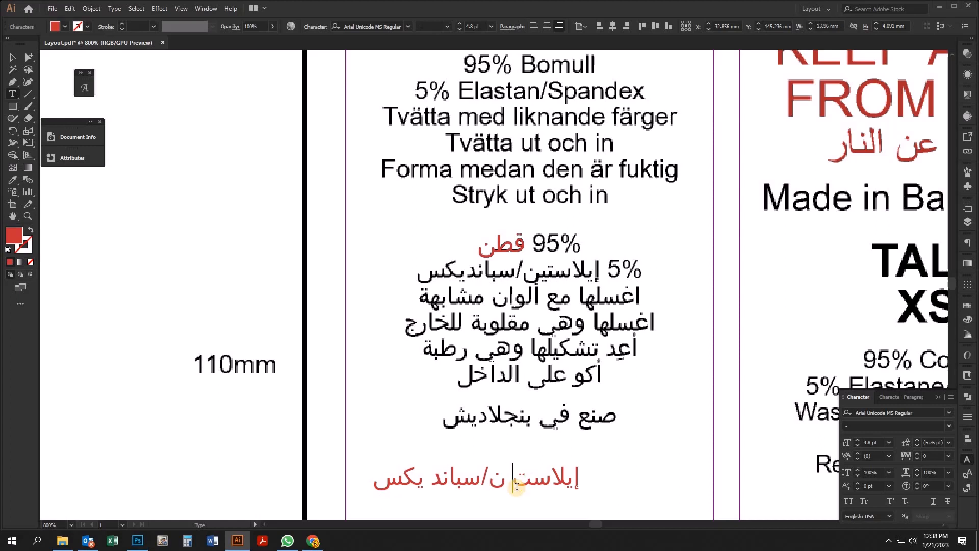
key(BackSpace)
key(ctrl+z)
key(Delete)
Try overlaying the edited red line on the original 5% Arabic line, and move it down off that line
ctrl+click(634, 474)
drag(560, 481, 604, 294)
scroll(563, 262, up, 4)
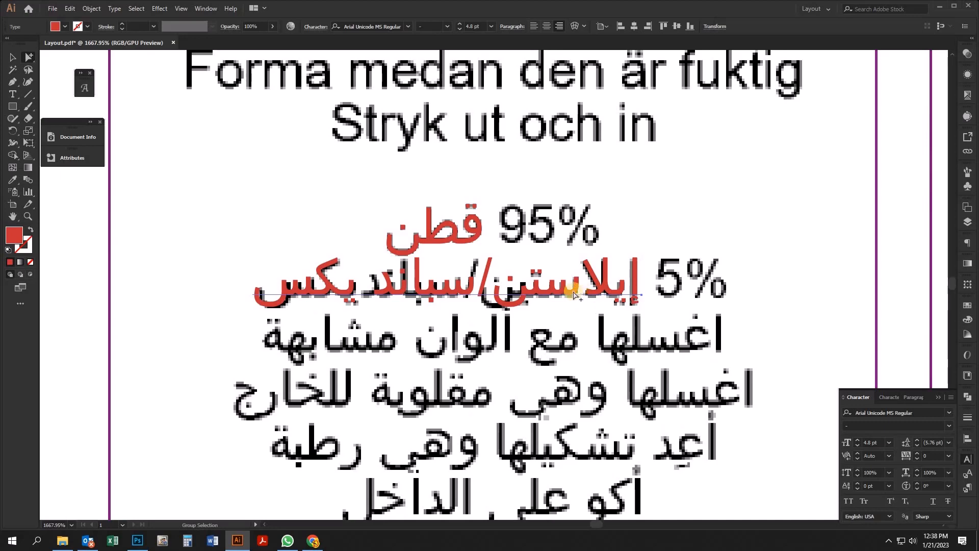
drag(569, 348, 587, 363)
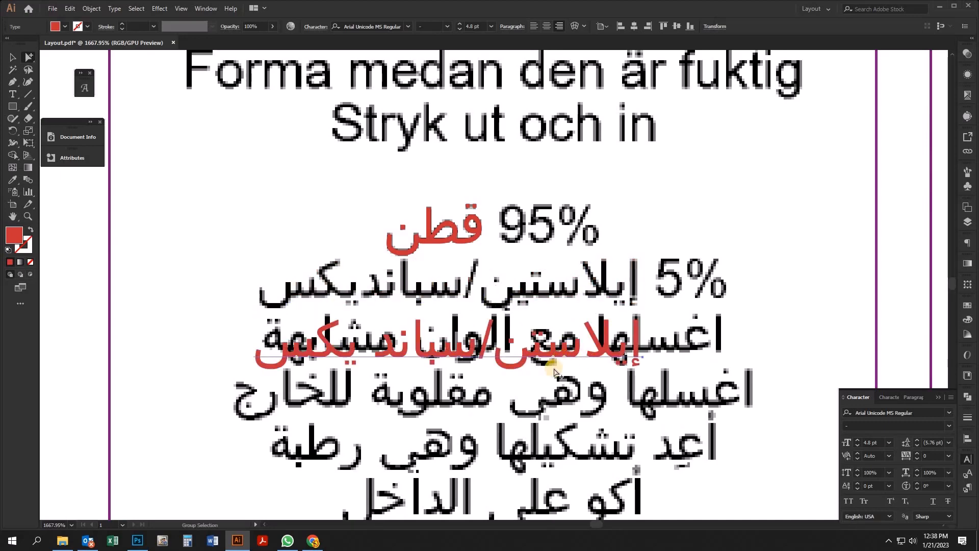
key(ctrl+minus)
key(ctrl+minus)
key(ctrl+minus)
key(ctrl+minus)
key(ctrl+minus)
key(ctrl+minus)
key(ctrl+minus)
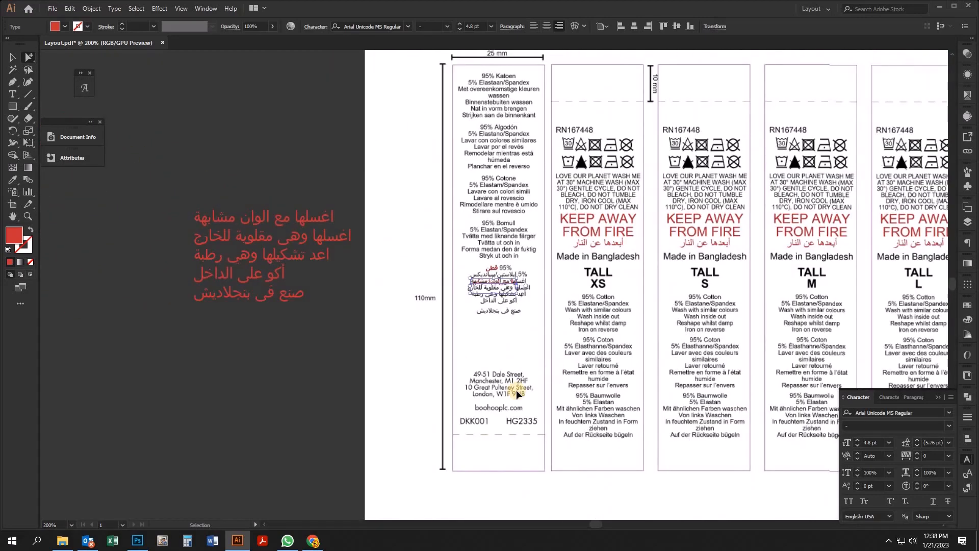
Undo the edits to the red 5% line back to its freshly pasted 12 pt state
key(ctrl+z)
key(ctrl+z)
key(ctrl+z)
key(ctrl+z)
key(ctrl+z)
key(ctrl+z)
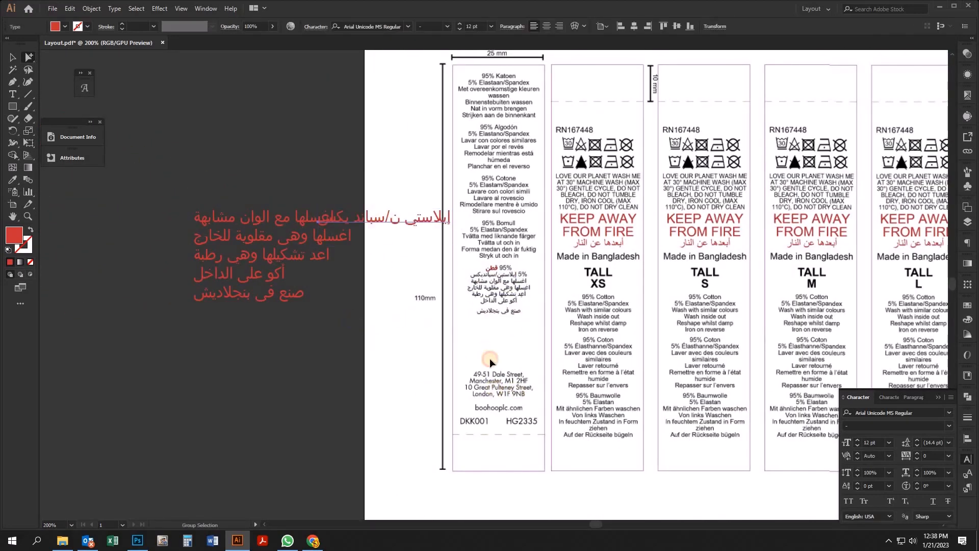
Place the red 12 pt line below the label's Arabic text and delete the space before ن so it reads إيلاستين
mouse_move(490, 358)
mouse_down()
mouse_move(482, 347)
mouse_move(481, 358)
mouse_up()
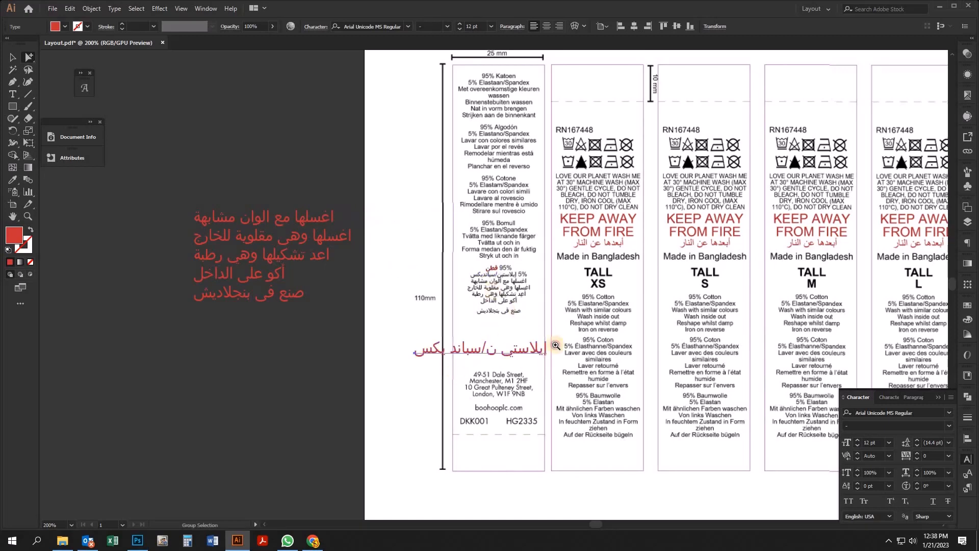
click(556, 346)
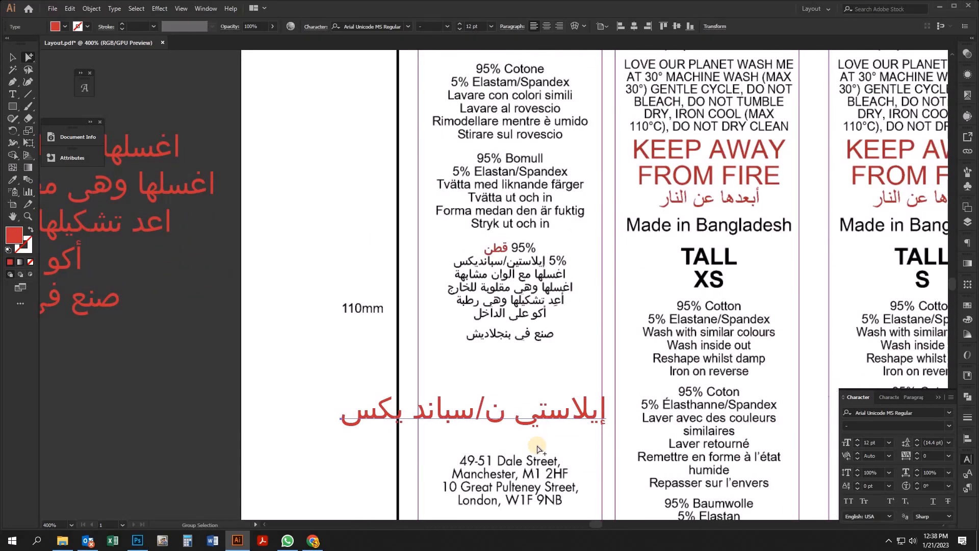
double_click(512, 421)
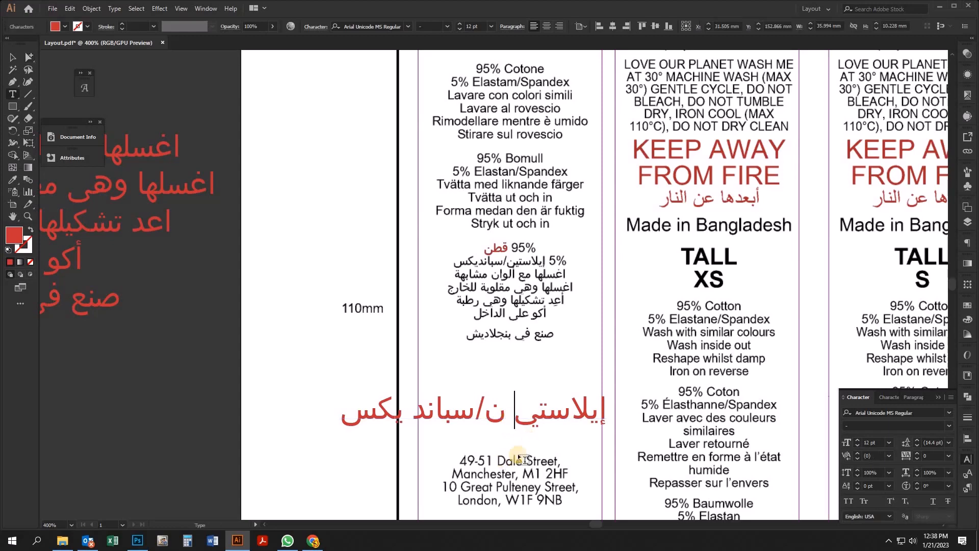
key(Delete)
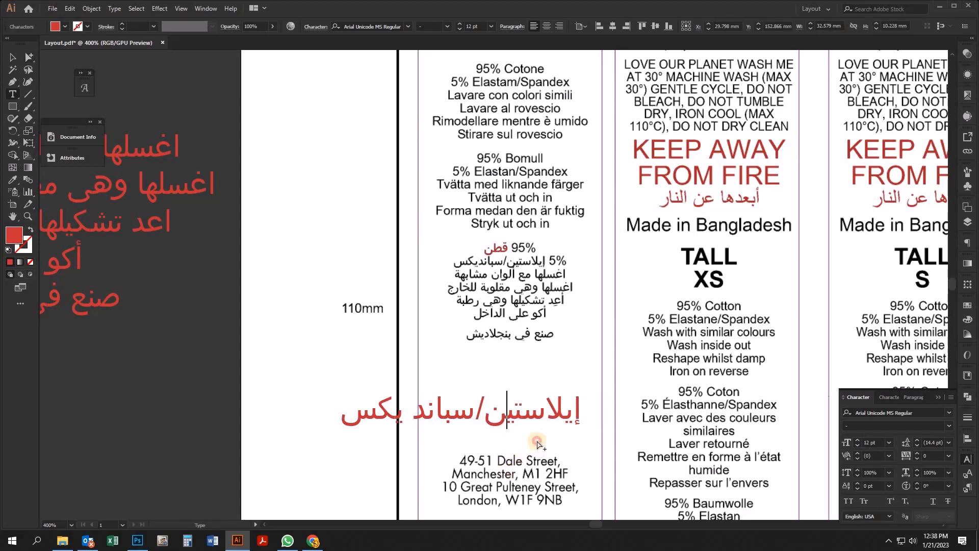
key(Escape)
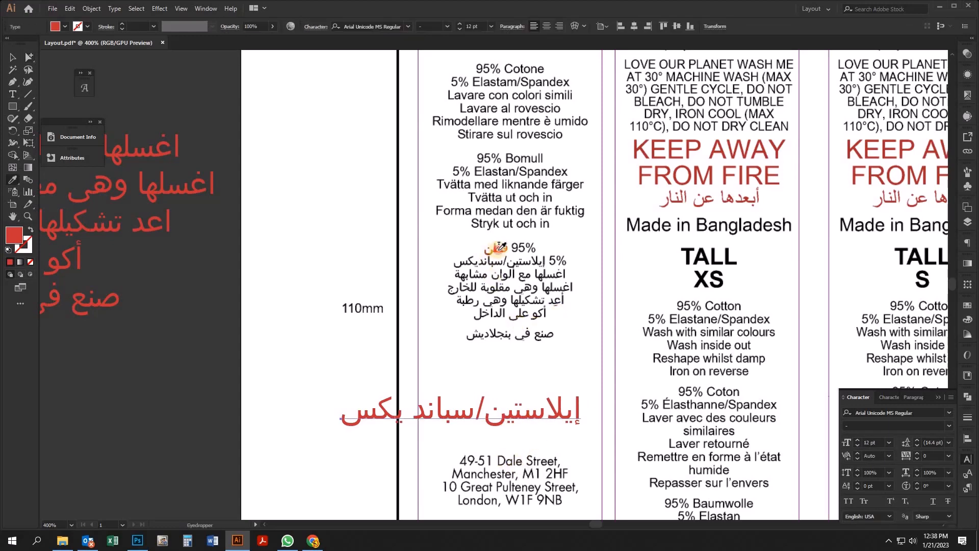
Apply the 4.8 pt formatting of قطن to the red line with the Eyedropper and overlay it on the original 5% Arabic line
click(503, 422)
key(ctrl+shift+a)
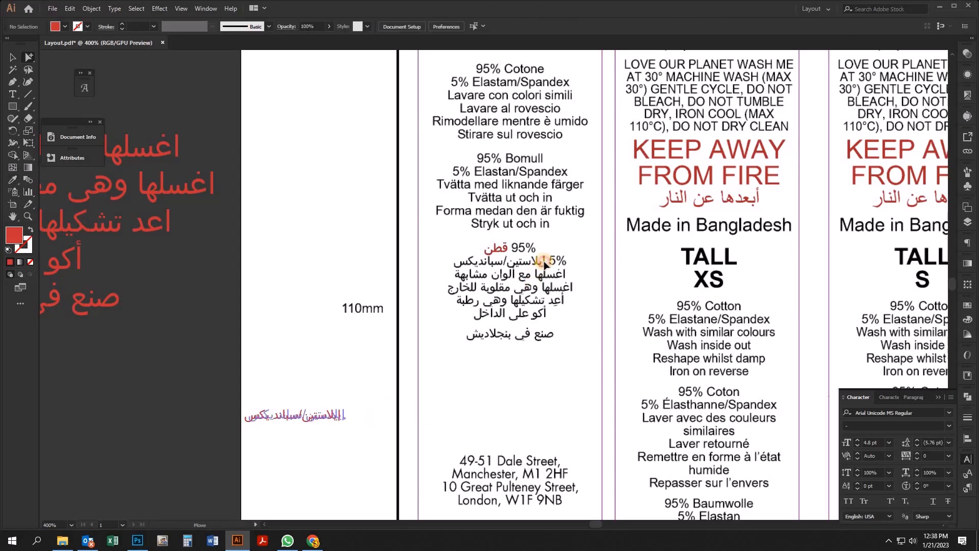
drag(325, 413, 516, 279)
scroll(532, 252, up, 5)
key(ctrl+shift+a)
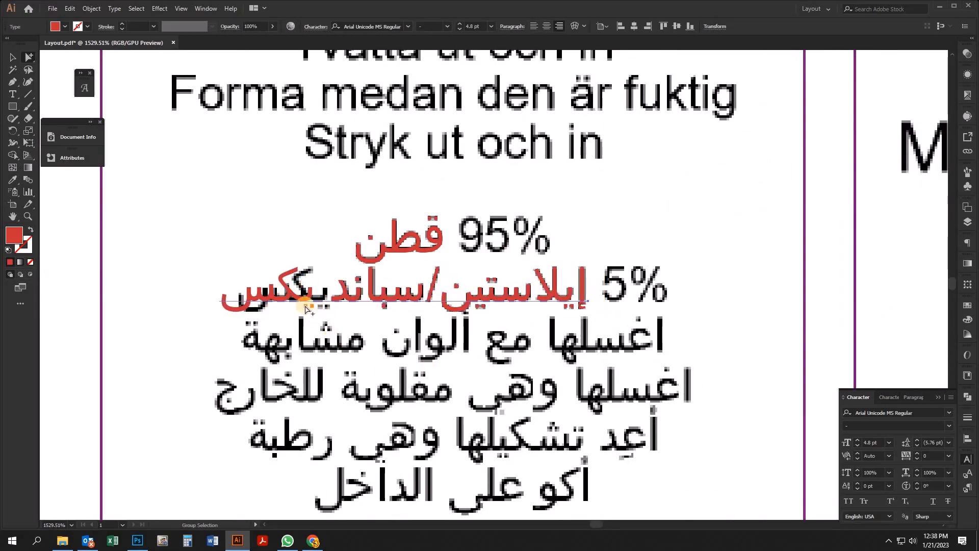
Delete the space inside سباند يكس so the word reads سبانديكس, and deselect the line
double_click(331, 302)
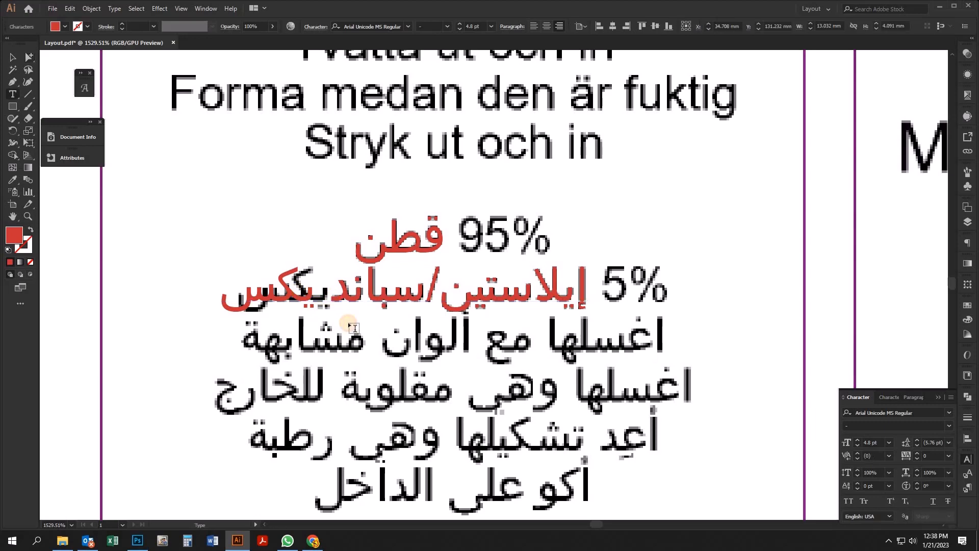
key(Delete)
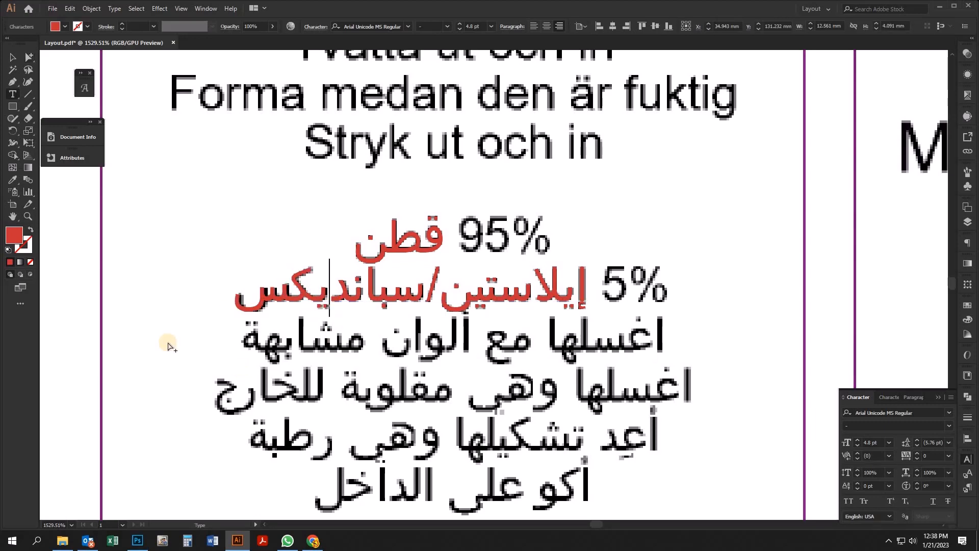
ctrl+click(167, 337)
Cut the اغسلها مع الوان مشابهة line out of the red block and paste it as a separate text object
key(ctrl+minus)
key(ctrl+minus)
key(ctrl+minus)
key(ctrl+minus)
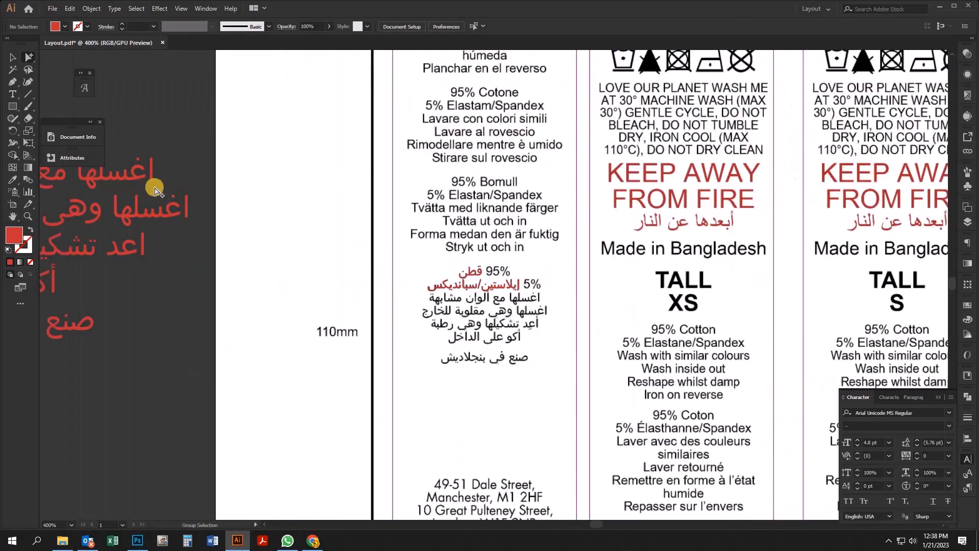
double_click(147, 176)
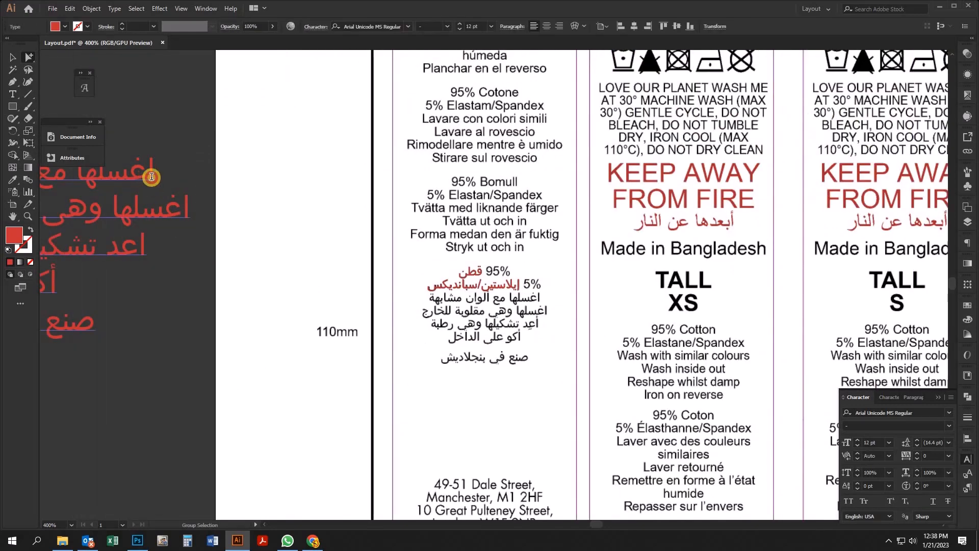
ctrl+click(290, 371)
text(اغسلها مع الوان مشابهة)
drag(431, 261, 458, 376)
Apply the 4.8 pt red formatting to the اغسلها مع الوان مشابهة line with the Eyedropper and overlay it on its original line
key(i)
click(499, 378)
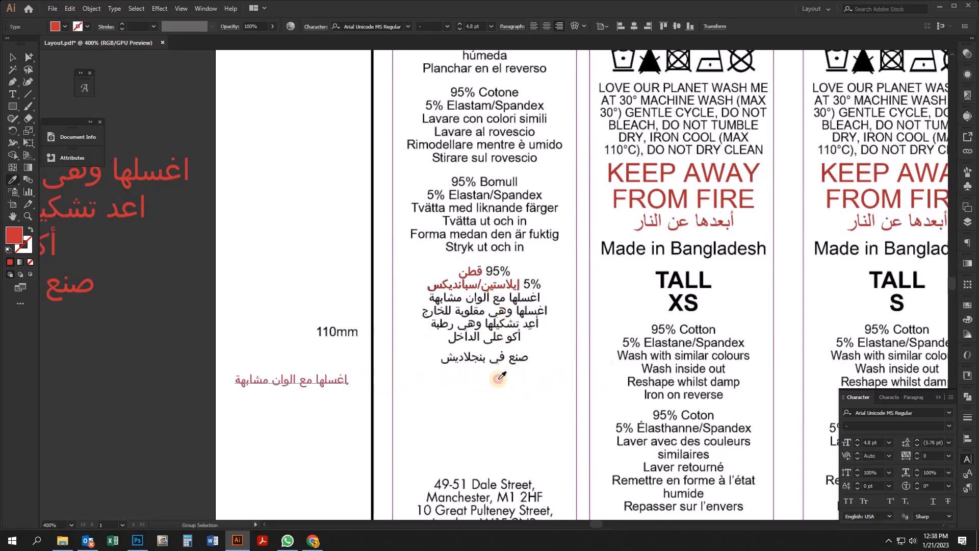
ctrl+click(326, 313)
key(a)
drag(322, 409, 647, 299)
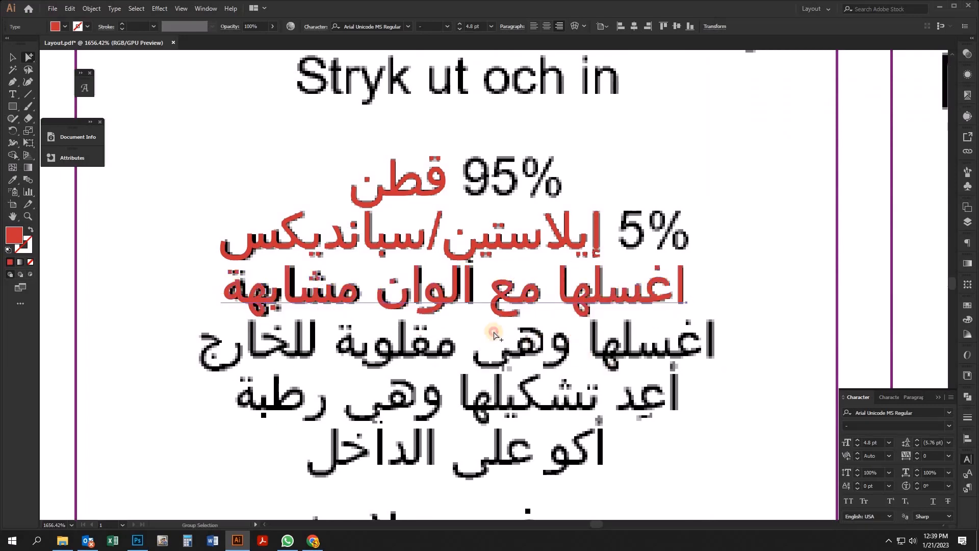
Try a kerning of 20 after the word مع in the overlaid red line, and undo it
double_click(492, 301)
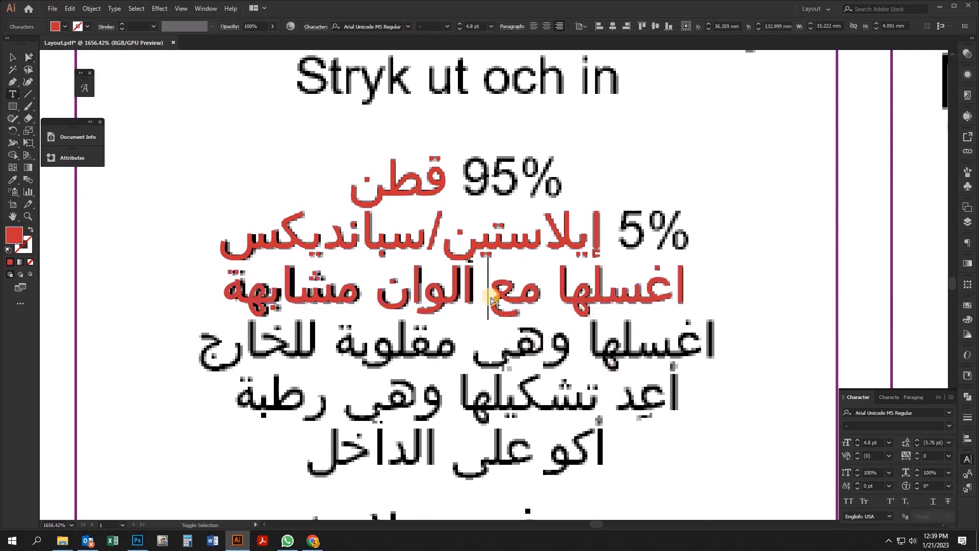
key(alt+Right)
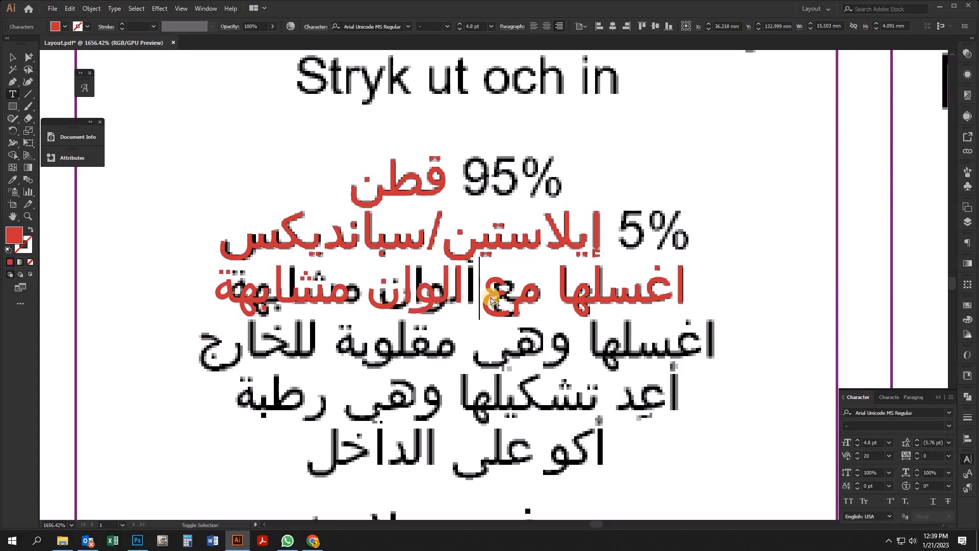
key(ctrl+z)
key(Escape)
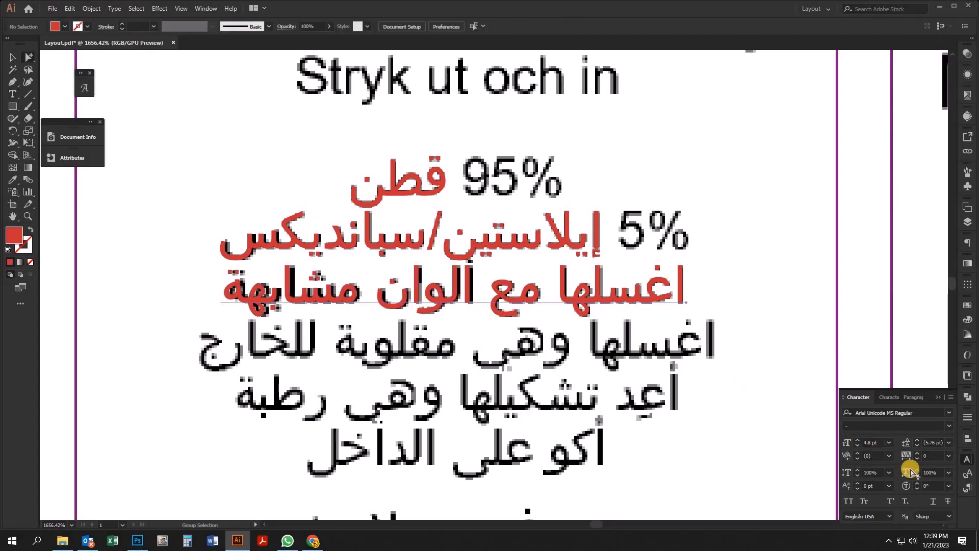
Set the horizontal scale of the overlaid اغسلها مع الوان مشابهة line to 99%, and deselect it
click(916, 476)
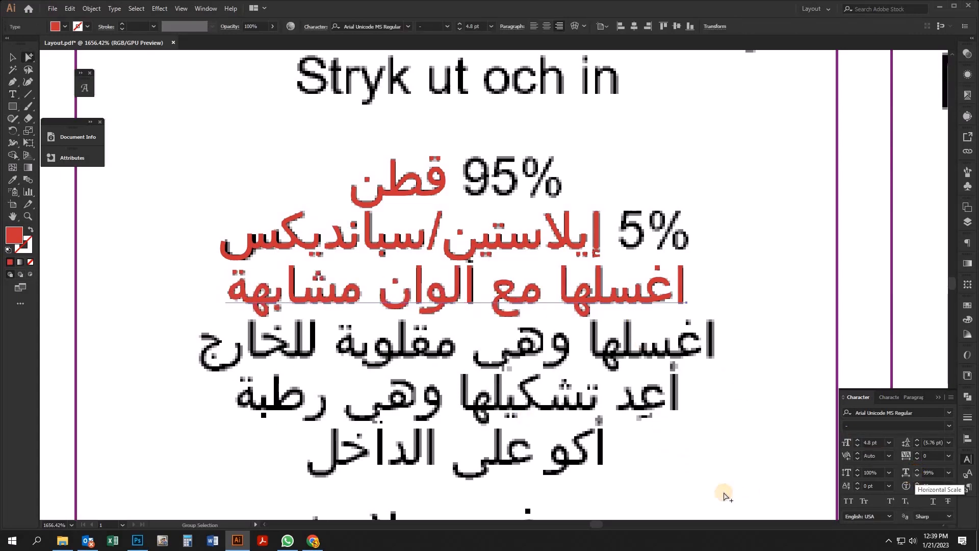
click(916, 476)
click(916, 471)
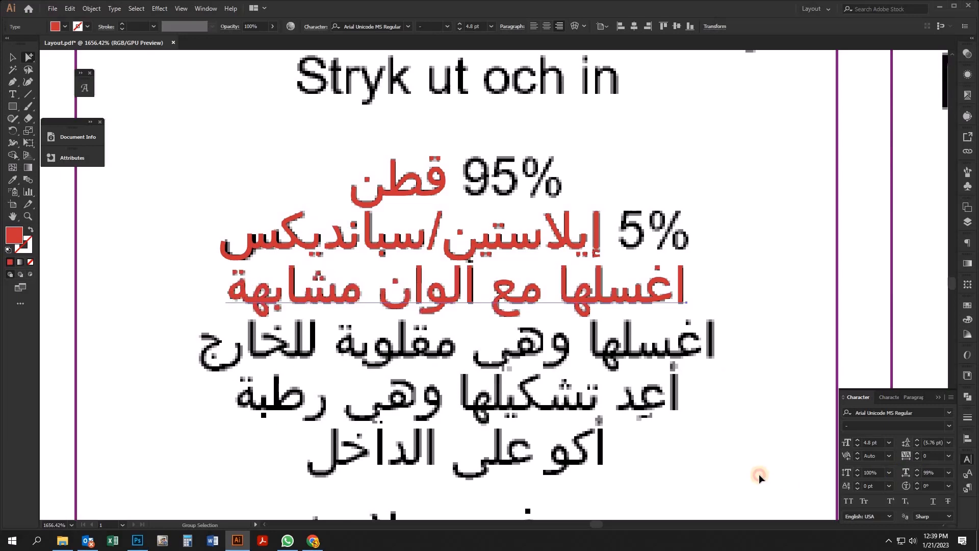
ctrl+click(759, 473)
Cut the اغسلها وهى مقلوبة للخارج line out of the red block and paste it as a separate text object
key(ctrl+minus)
key(ctrl+minus)
key(ctrl+minus)
key(ctrl+minus)
drag(355, 391, 635, 453)
drag(238, 160, 331, 220)
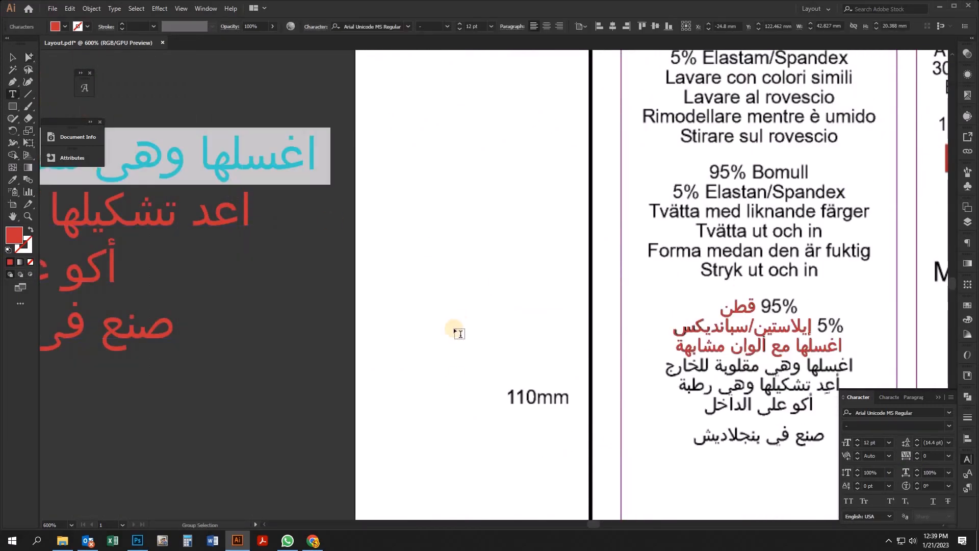
key(ctrl+x)
ctrl+click(455, 409)
drag(646, 404, 610, 373)
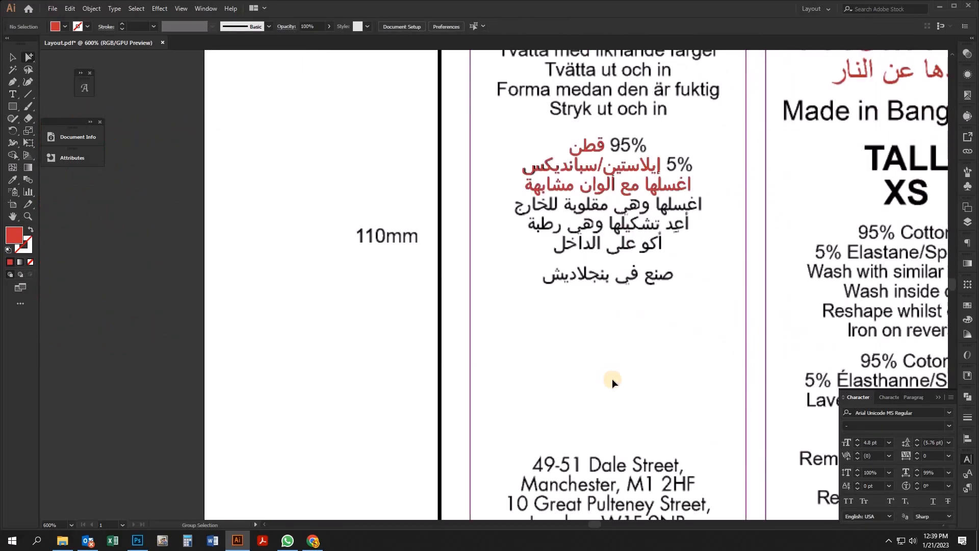
key(ctrl+v)
Apply the 4.8 pt, 99% wide formatting to the اغسلها وهى مقلوبة للخارج line with the Eyedropper and overlay it on its original line
click(633, 187)
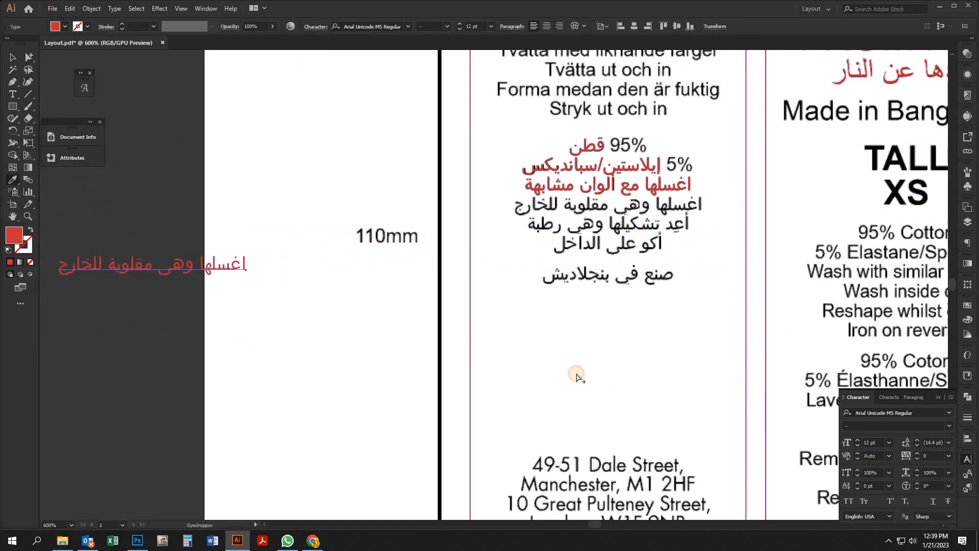
ctrl+click(242, 279)
drag(236, 271, 674, 242)
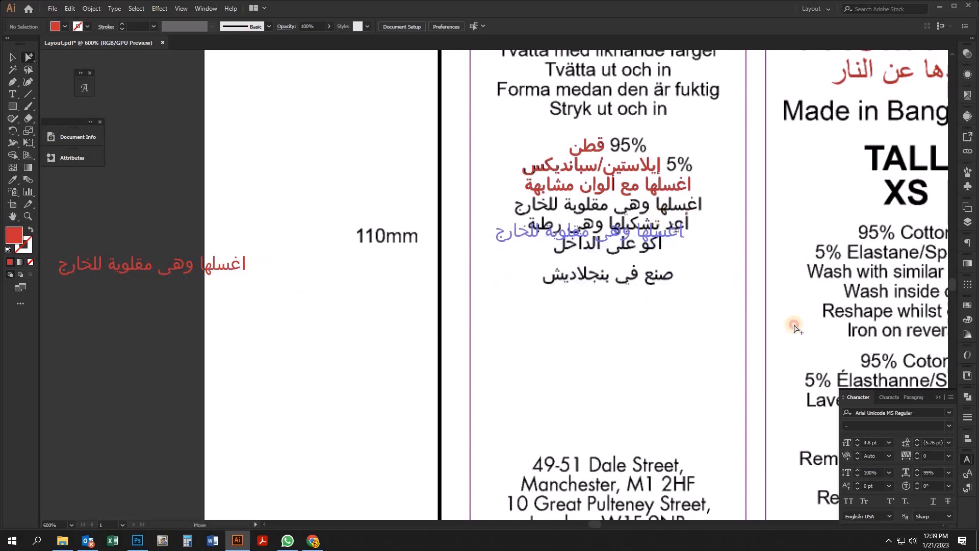
scroll(686, 237, up, 5)
click(690, 230)
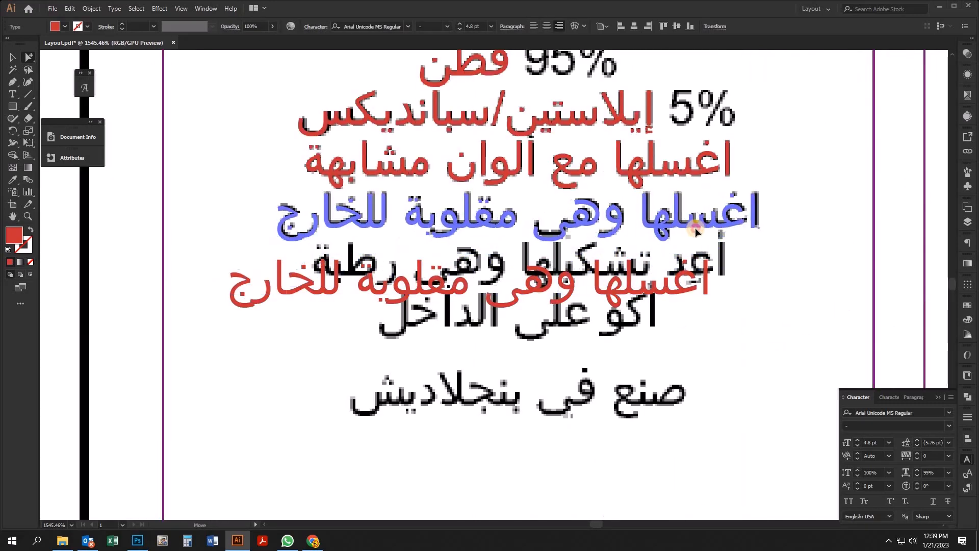
drag(693, 227, 694, 228)
click(655, 395)
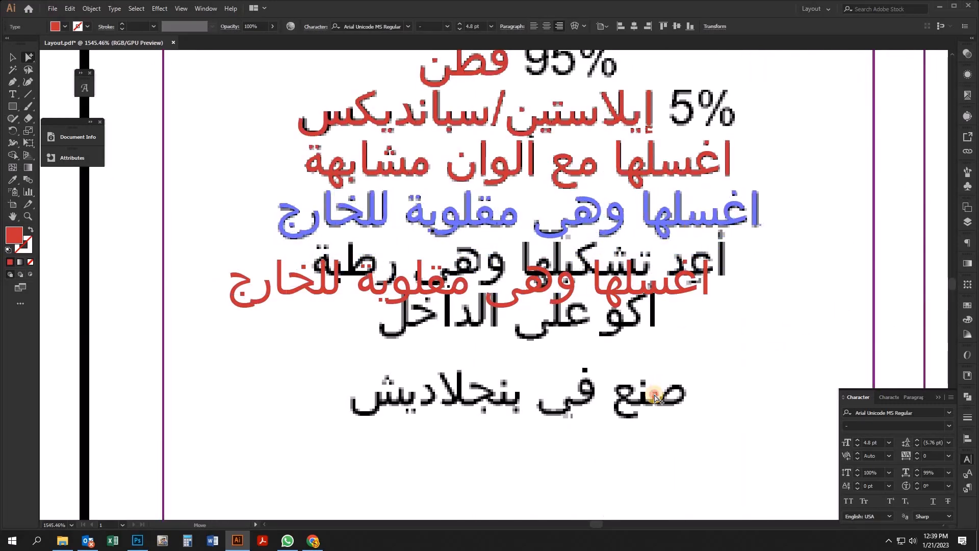
Cut the اعد تشكيلها وهي رطبة line out of the red block and paste it as a separate text object
key(ctrl+minus)
key(ctrl+minus)
key(ctrl+minus)
scroll(459, 378, left, 5)
scroll(459, 377, up, 2)
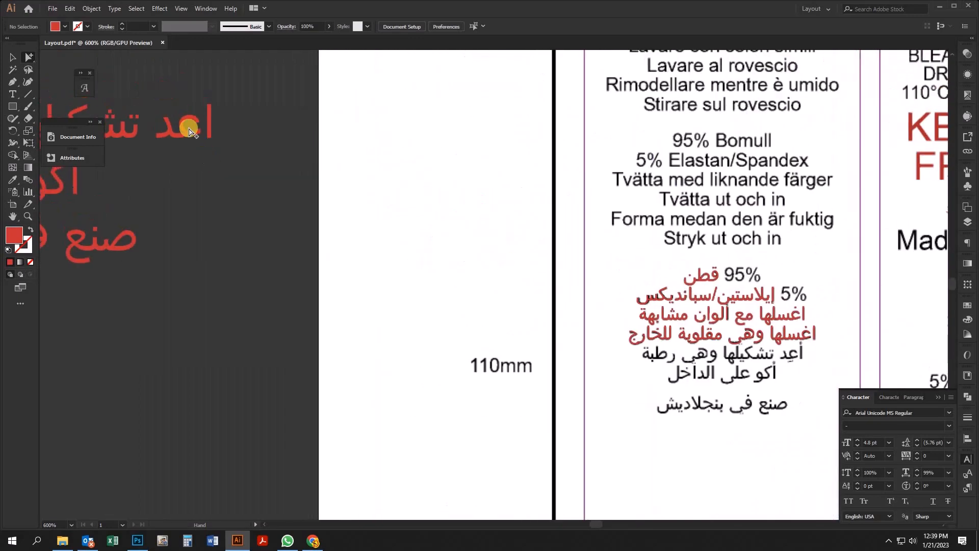
click(347, 366)
triple_click(346, 366)
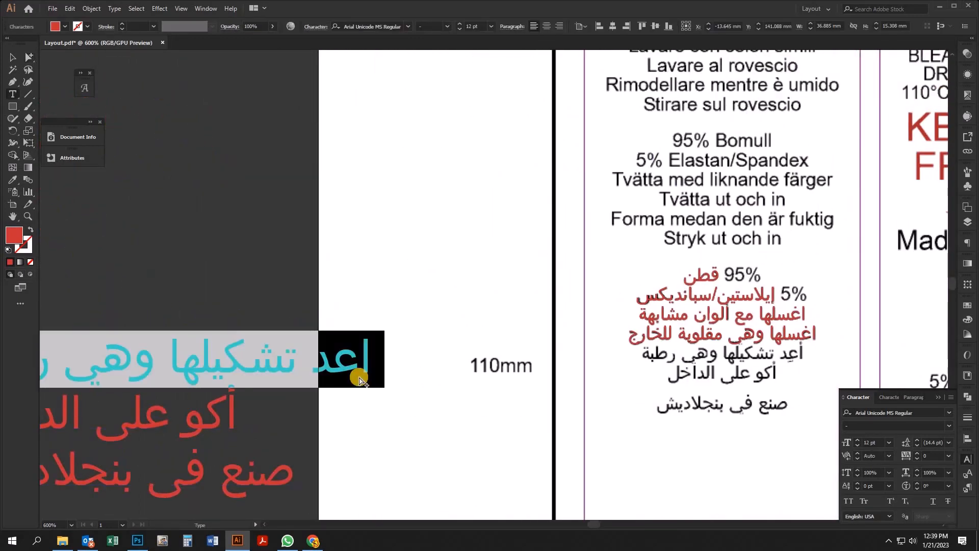
key(BackSpace)
click(525, 474)
scroll(554, 343, down, 5)
scroll(554, 343, right, 3)
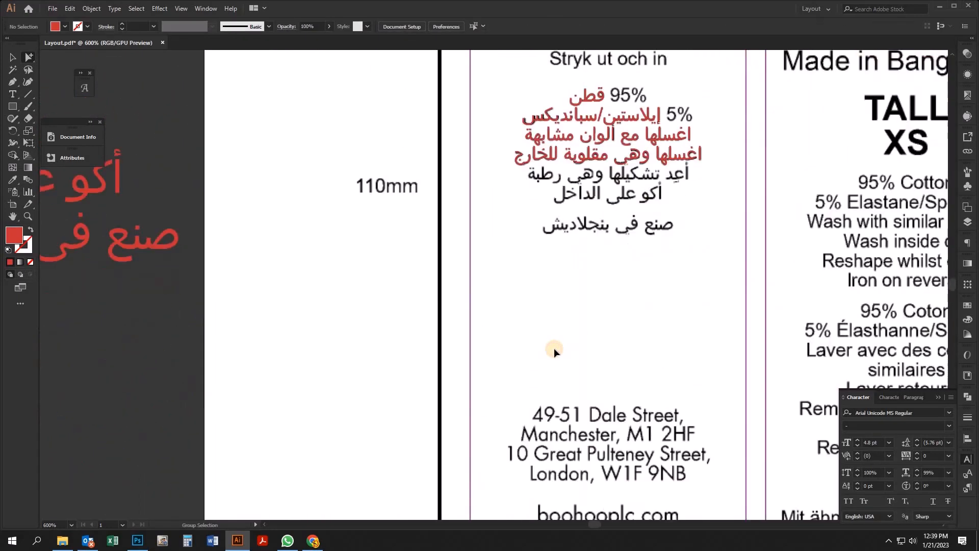
key(ctrl+v)
Apply the 4.8 pt, 99% wide formatting to the اعد تشكيلها وهي رطبة line with the Eyedropper and overlay it on its original line
scroll(556, 361, up, 2)
scroll(556, 361, right, 3)
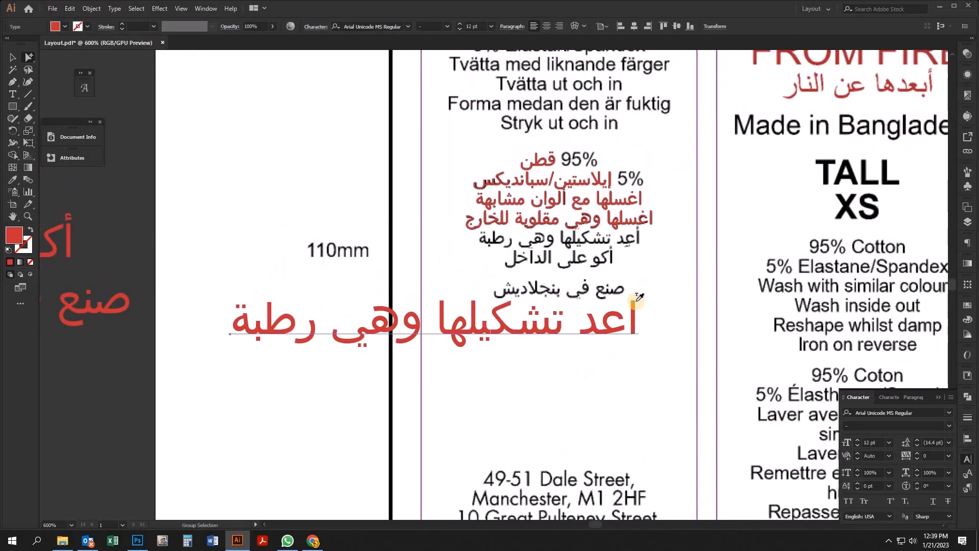
click(592, 248)
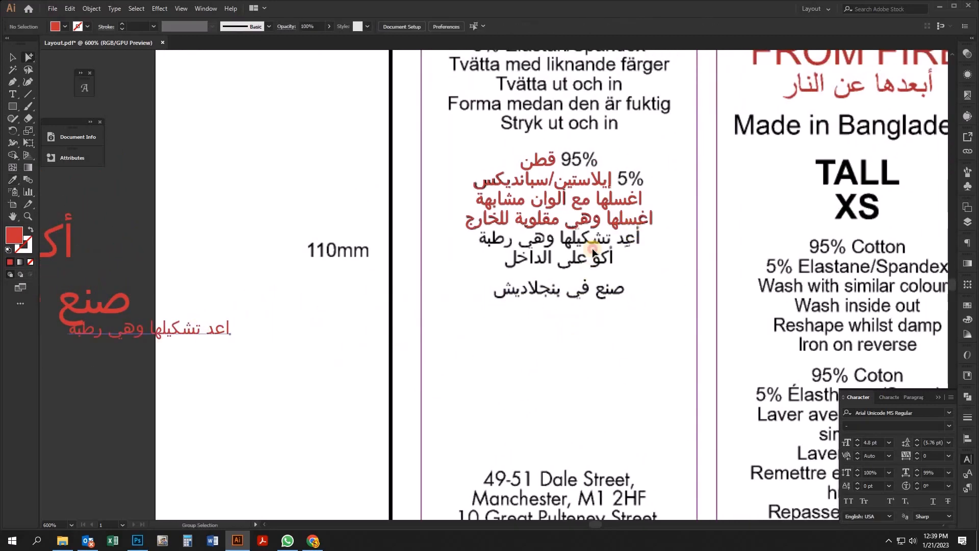
drag(185, 333, 662, 246)
drag(614, 378, 610, 378)
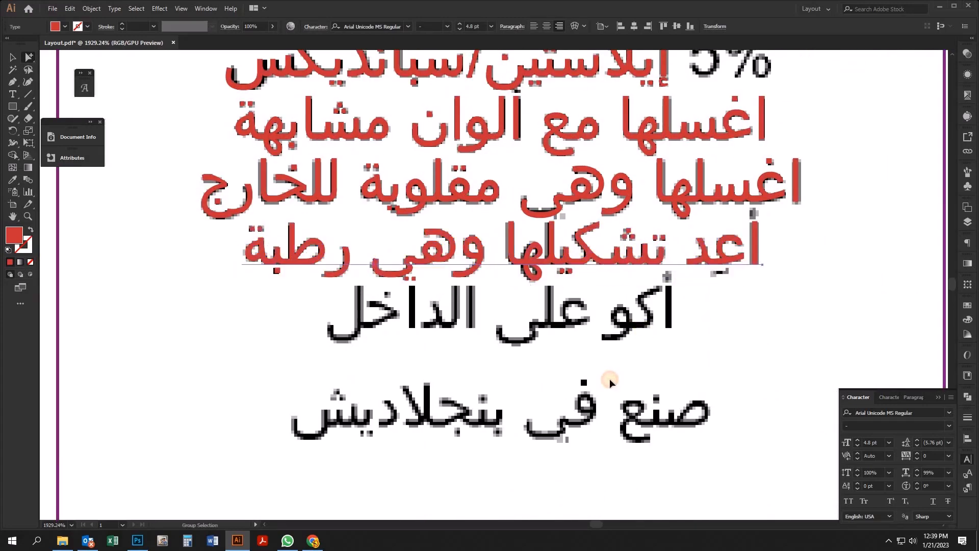
click(610, 378)
Cut the أكو على الداخل line out of the remaining red block and paste it as a separate text object
key(ctrl+minus)
key(ctrl+minus)
key(ctrl+minus)
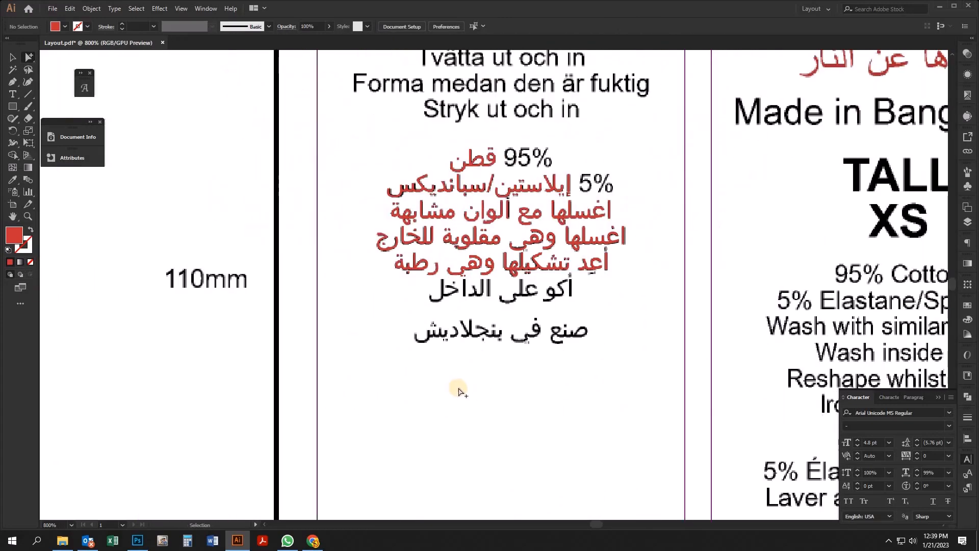
key(ctrl+minus)
key(ctrl+minus)
drag(181, 366, 333, 376)
drag(278, 302, 454, 348)
key(t)
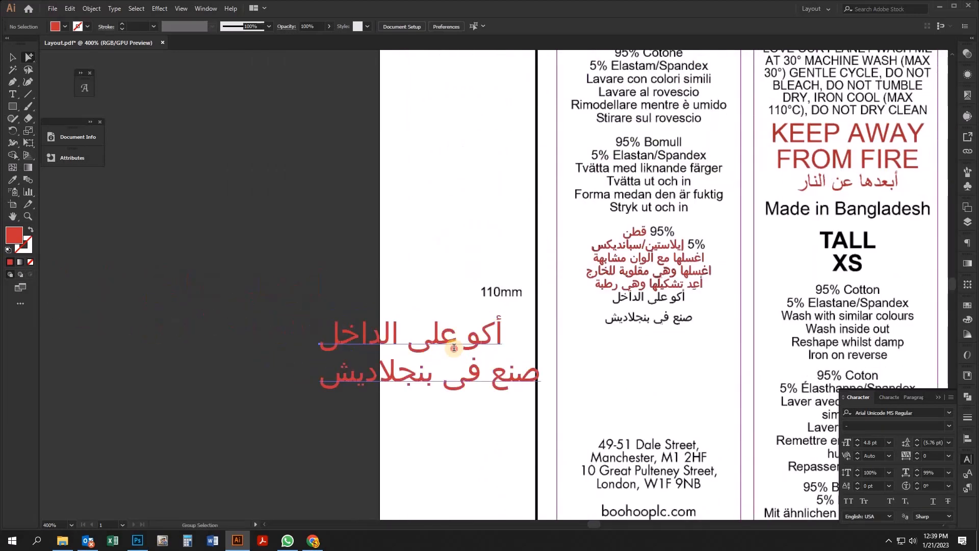
triple_click(454, 348)
key(BackSpace)
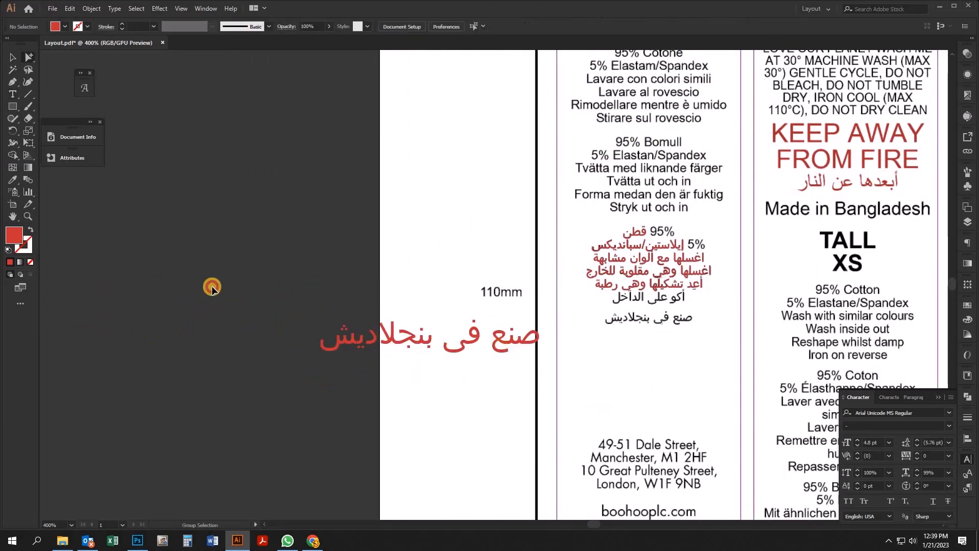
key(ctrl+v)
Apply the 4.8 pt, 99% wide formatting to the أكو على الداخل line with the Eyedropper and overlay it on its original line
drag(472, 280, 593, 453)
key(i)
click(649, 435)
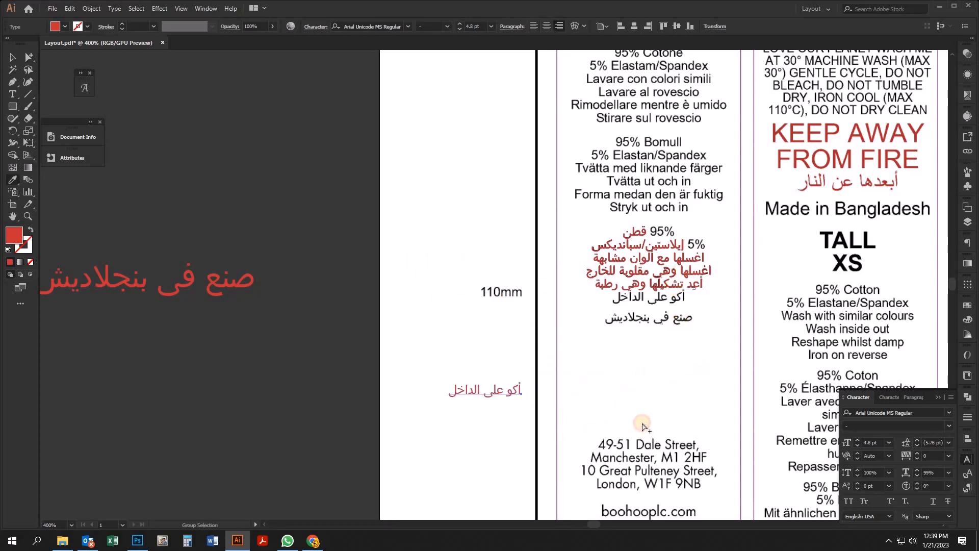
key(ctrl+shift+a)
alt+scroll(564, 335, up, 2)
drag(449, 422, 701, 296)
alt+scroll(636, 381, up, 3)
drag(635, 380, 641, 357)
click(657, 399)
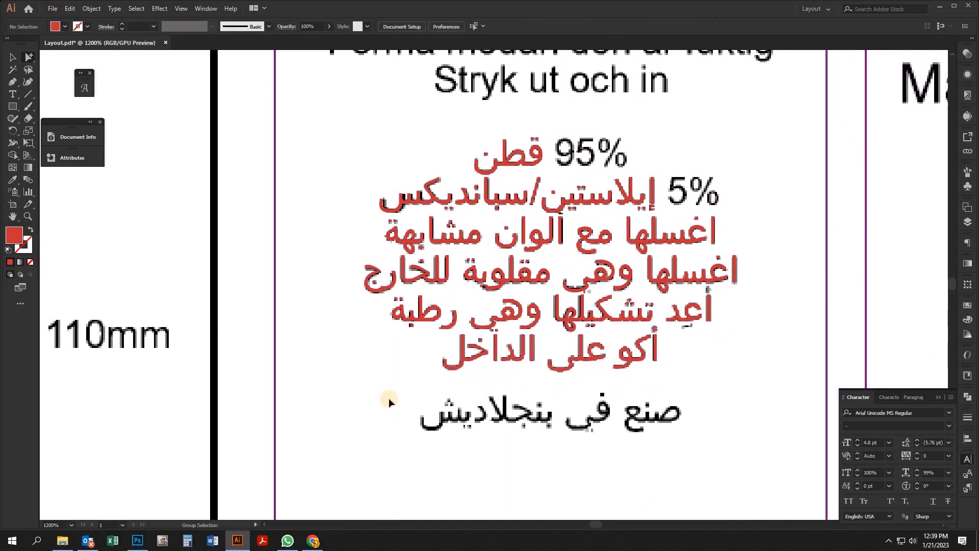
Apply the 4.8 pt, 99% wide formatting to the remaining صنع في بنجلاديش line with the Eyedropper and overlay it on its original line
alt+scroll(385, 399, down, 3)
scroll(376, 400, left, 2)
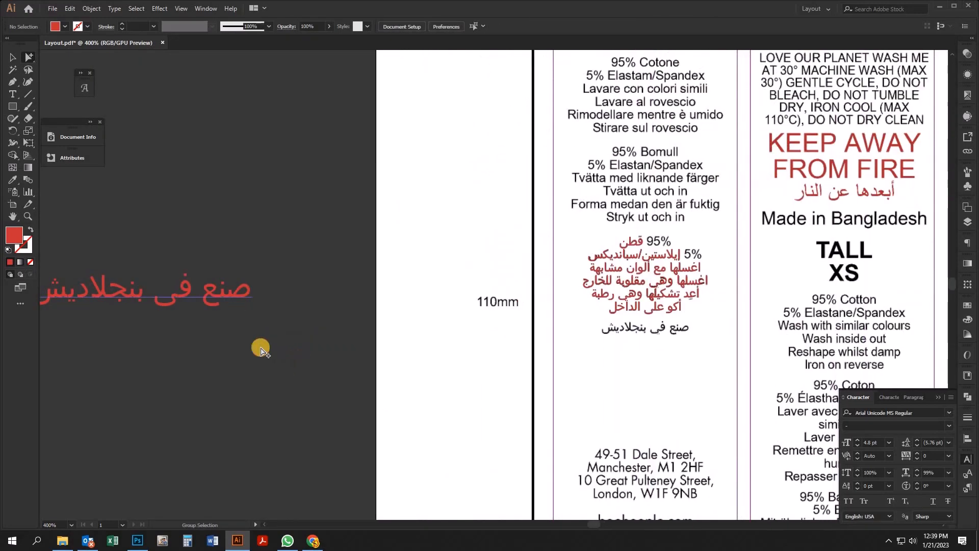
drag(214, 300, 616, 429)
key(i)
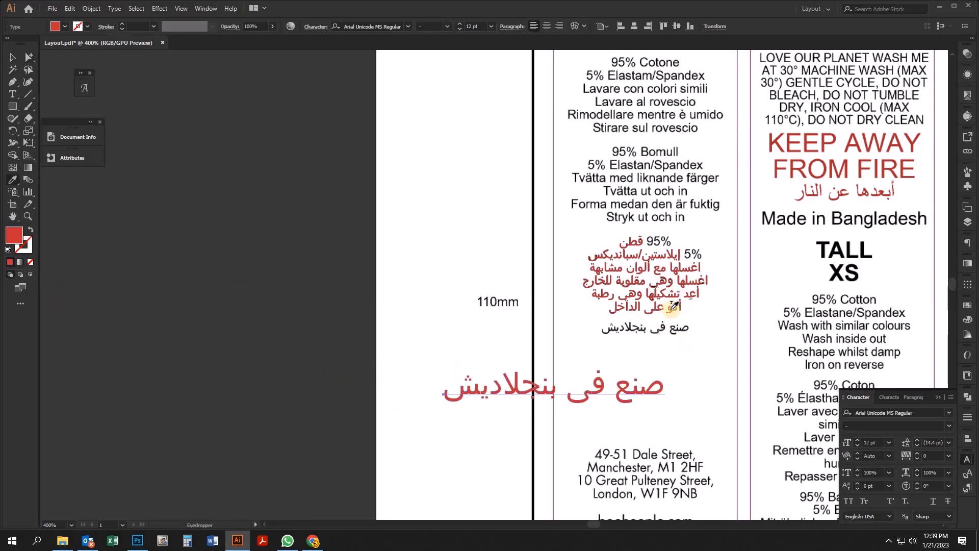
click(655, 360)
ctrl+click(463, 401)
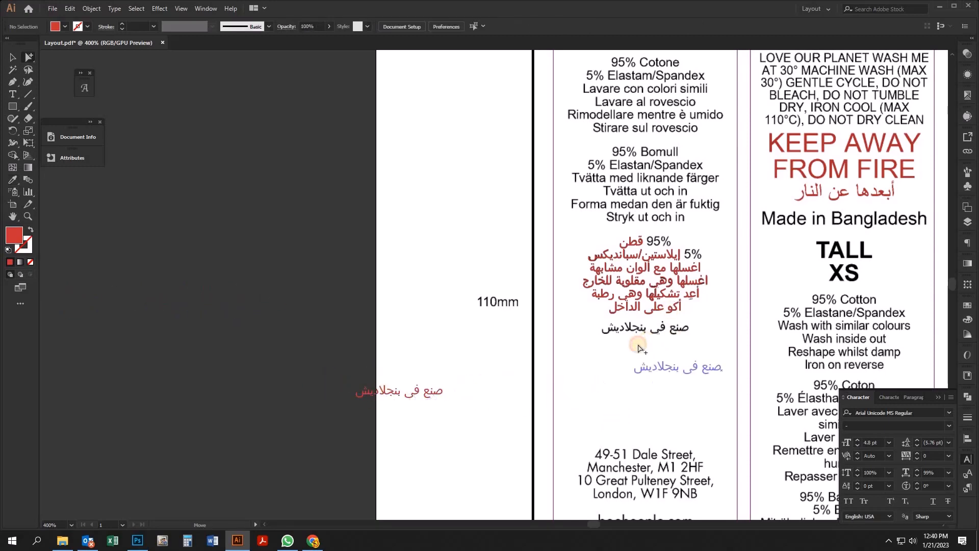
click(674, 366)
scroll(638, 408, up, 6)
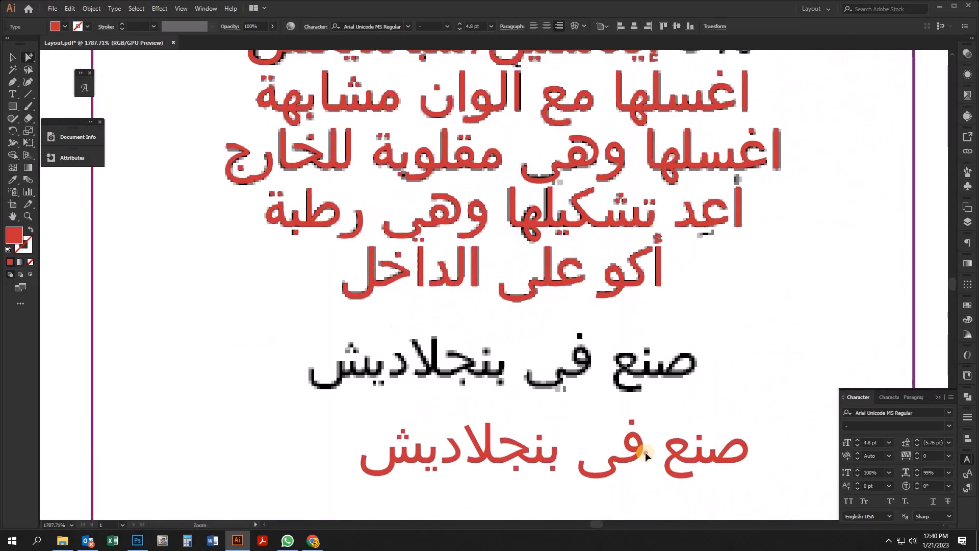
drag(601, 371, 565, 400)
Select the initial alef of the overlaid اعد تشكيلها وهي رطبة line for editing, and exit text editing
scroll(561, 429, up, 3)
double_click(563, 408)
drag(663, 341, 678, 370)
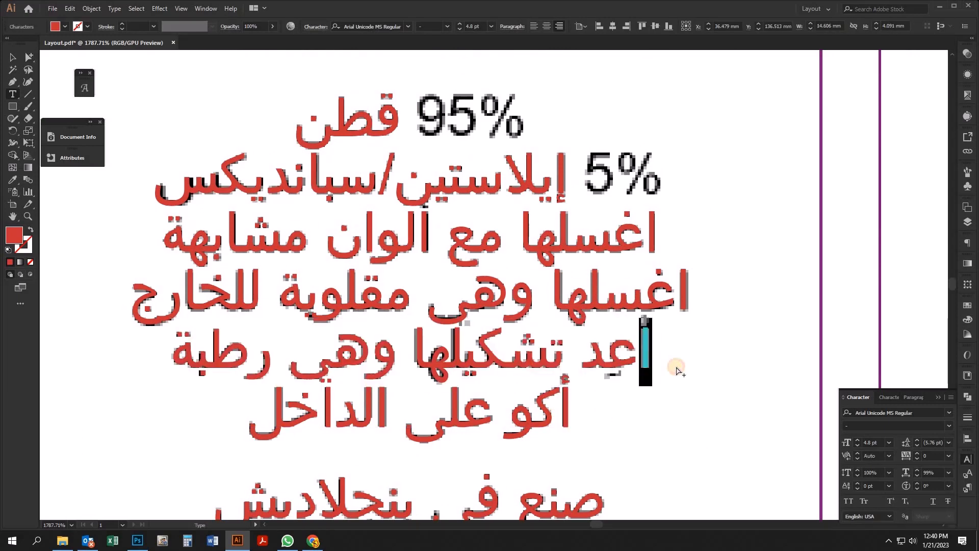
key(Escape)
click(684, 398)
Compare the overlaid red Arabic lines with the original text and the surrounding label content
key(ctrl+minus)
key(ctrl+minus)
key(ctrl+minus)
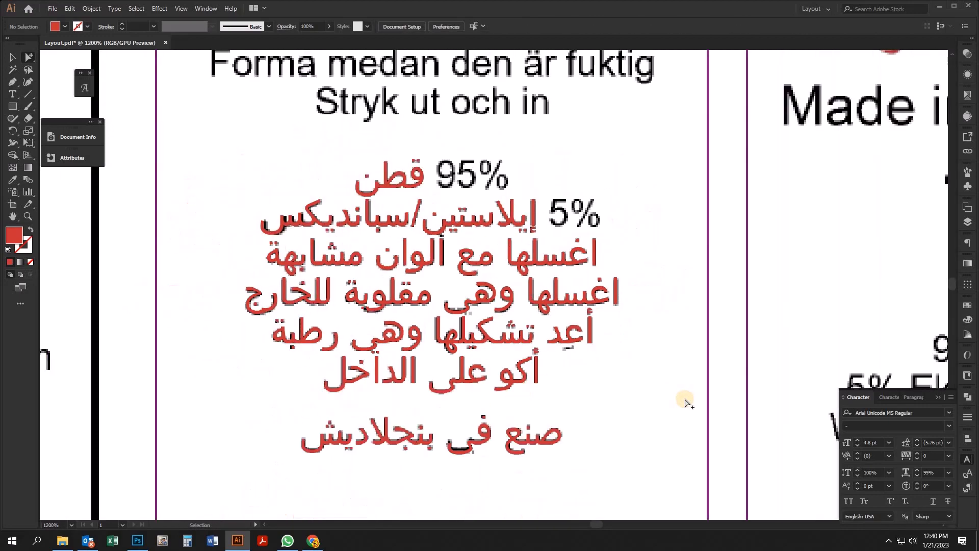
key(ctrl+minus)
key(ctrl+minus)
key(ctrl+minus)
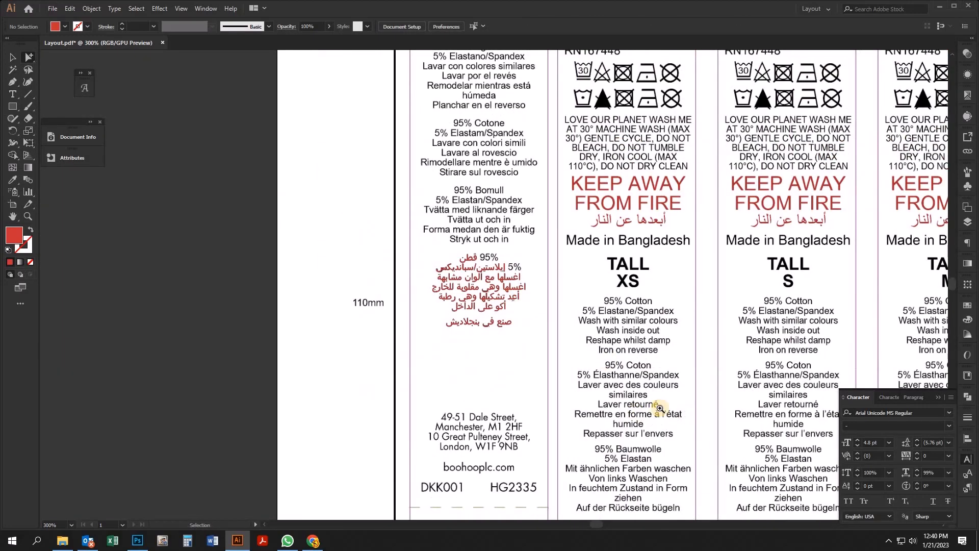
drag(509, 293, 601, 392)
key(ctrl+minus)
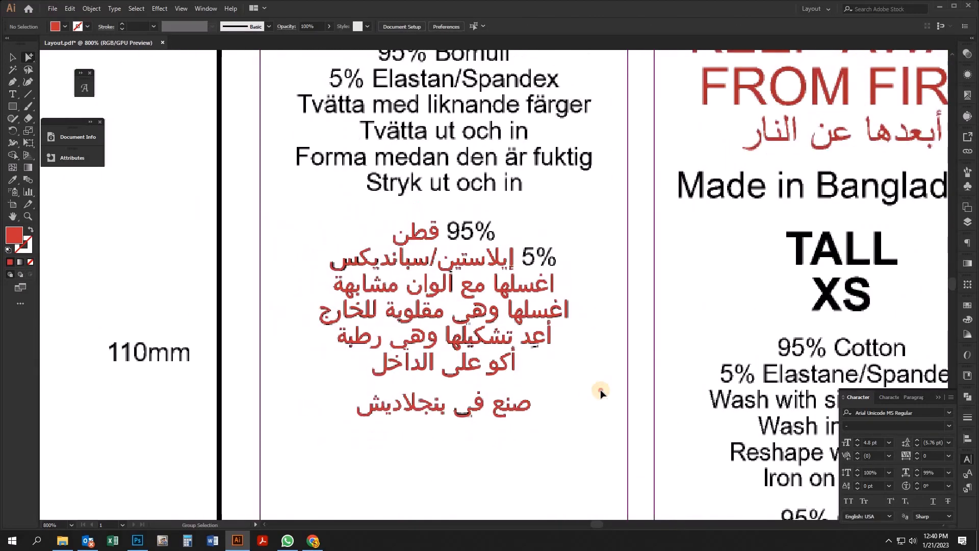
key(ctrl+minus)
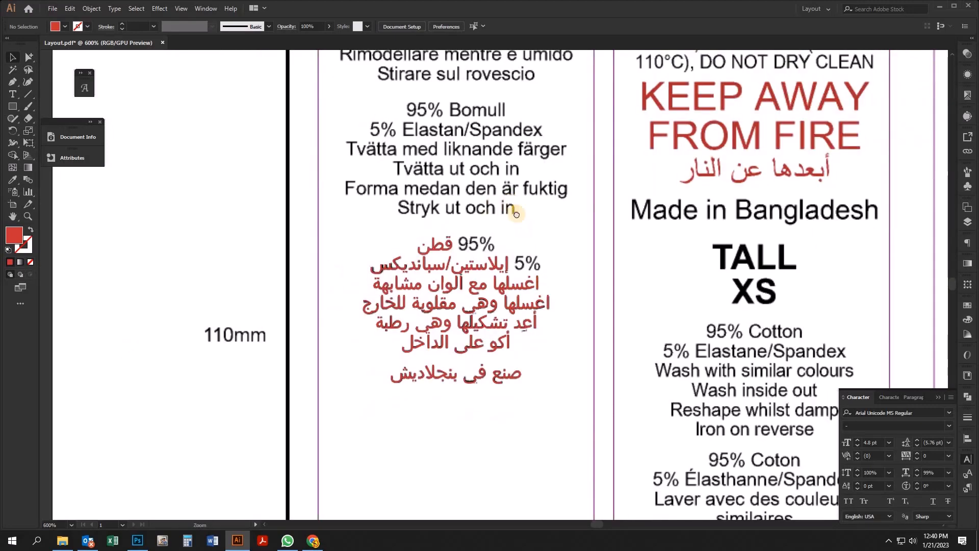
Turn a copy of the red قطن text into 95% and overlay it on the original 95%
drag(494, 208, 475, 354)
drag(433, 235, 473, 322)
text(قطن)
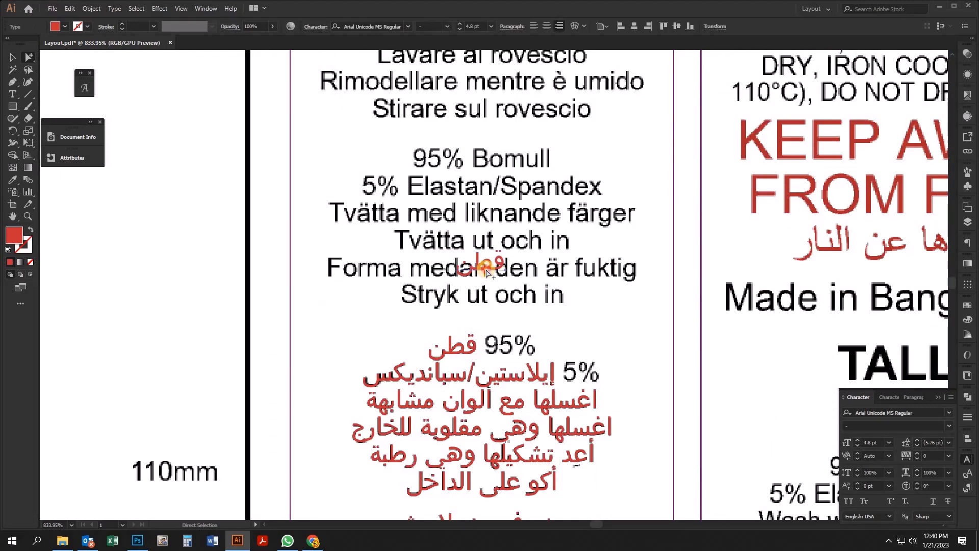
double_click(486, 269)
text(95)
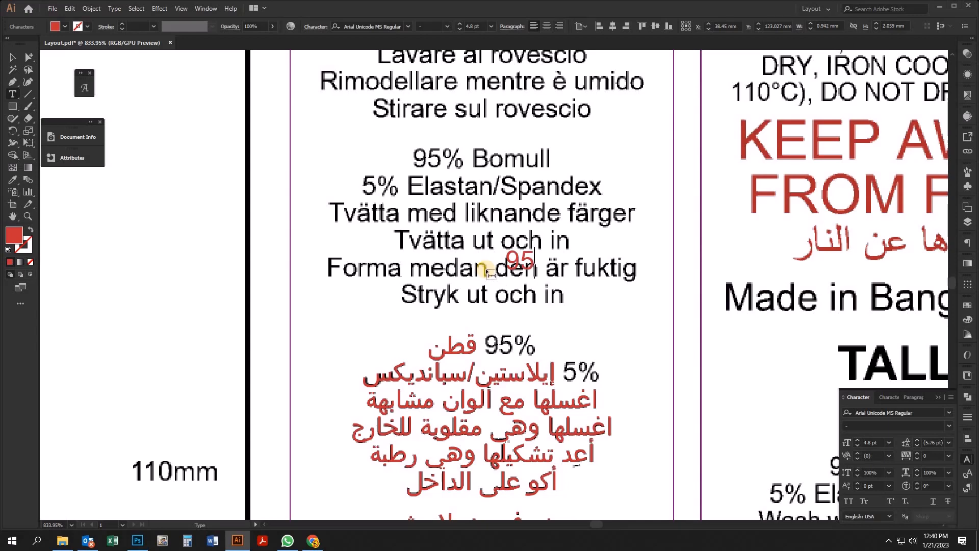
text(%)
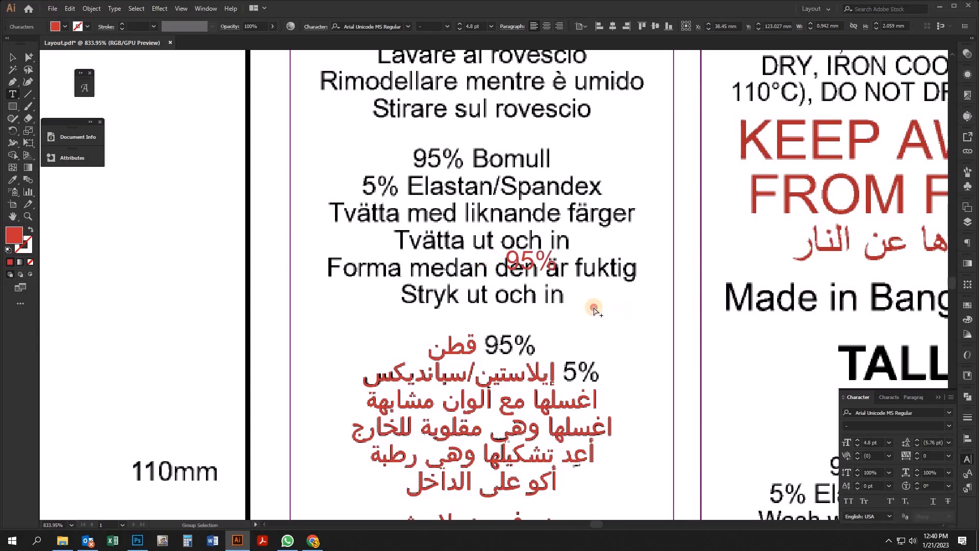
drag(599, 257, 480, 295)
Turn a copy of the red 95% text into 5% and overlay it on the original 5%
drag(405, 305, 546, 305)
key(t)
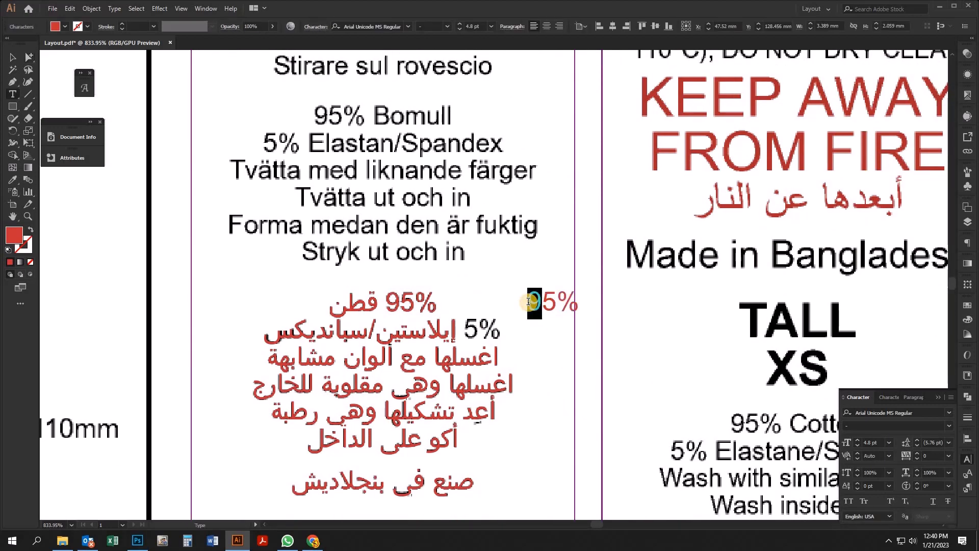
key(BackSpace)
ctrl+click(558, 353)
key(a)
drag(548, 313, 482, 336)
click(553, 360)
key(ctrl+minus)
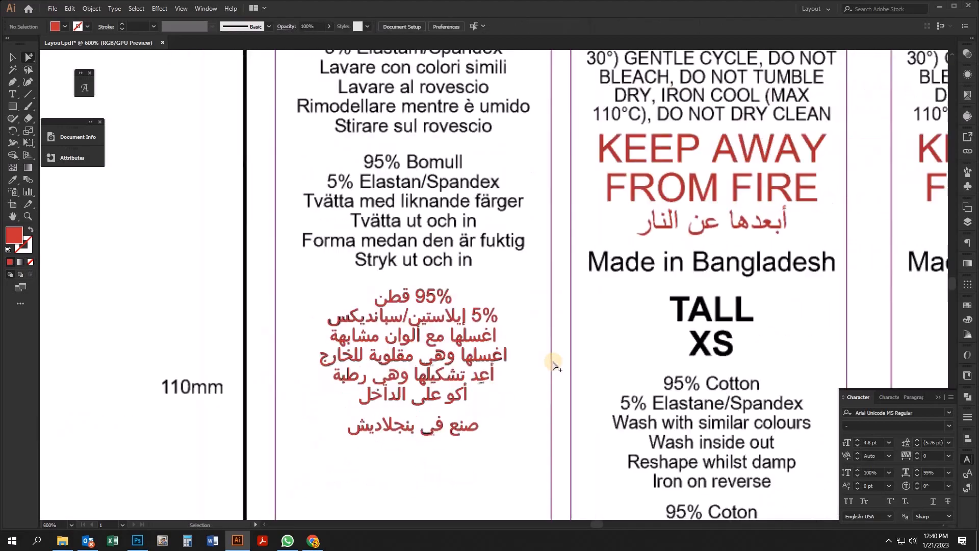
Check the completed red Arabic care text up close and within the whole label layout
scroll(553, 360, down, 3)
scroll(566, 347, up, 4)
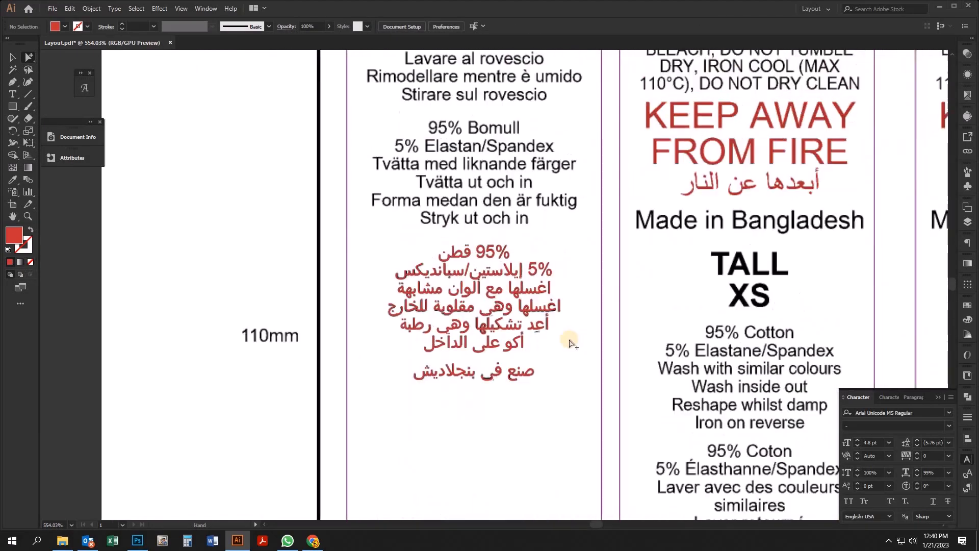
key(ctrl+1)
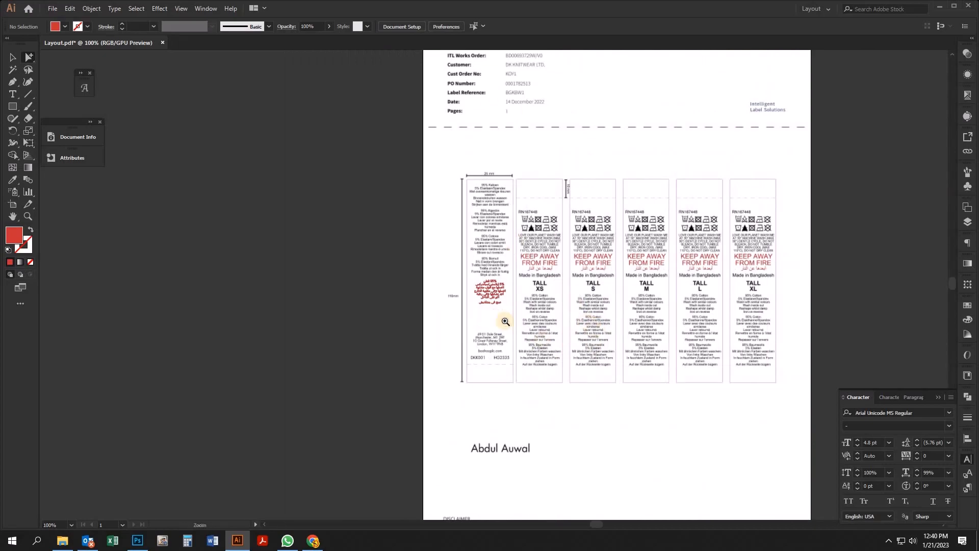
scroll(505, 322, up, 8)
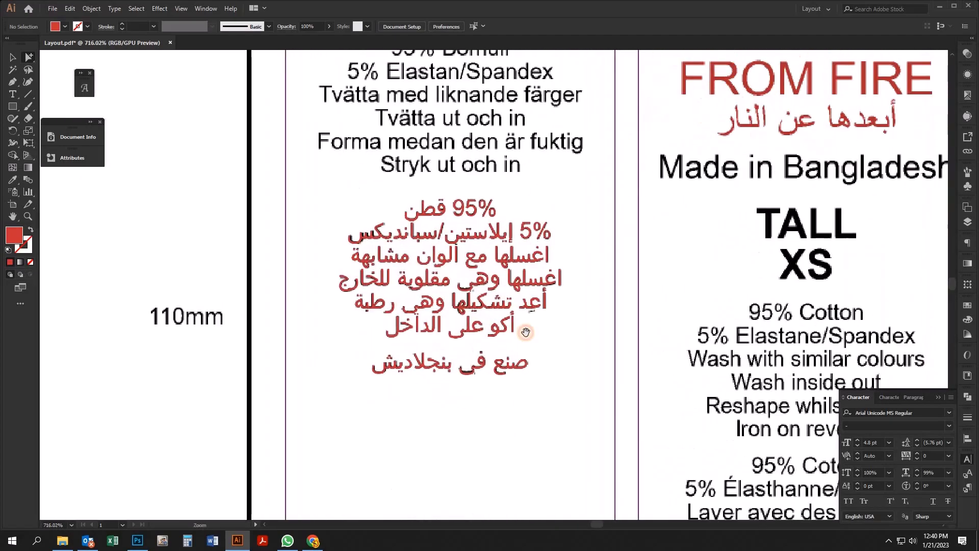
scroll(526, 332, up, 2)
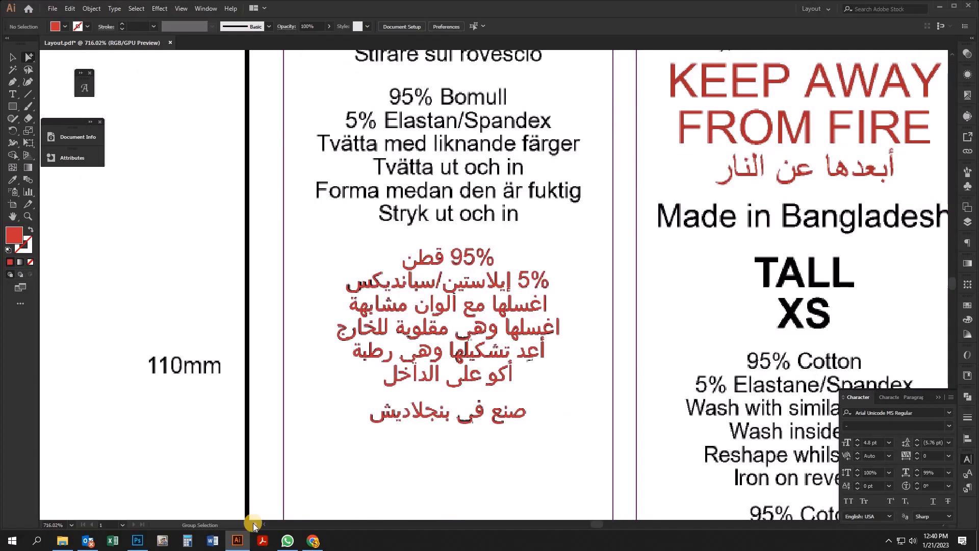